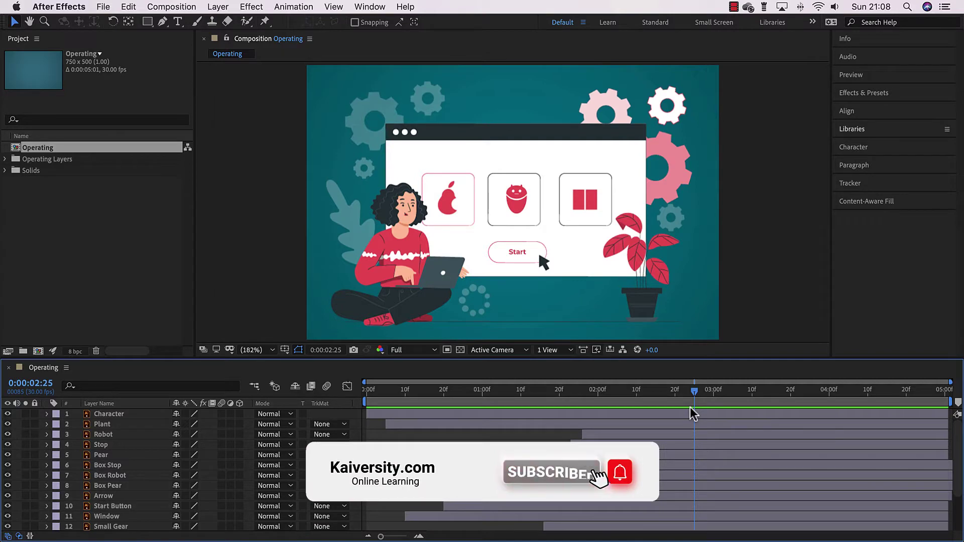
- Return the composition to its first frame, then scrub to 2 seconds 21 frames
{"action": "scroll", "coordinate": [693, 452], "scroll_direction": "down", "scroll_amount": 3}
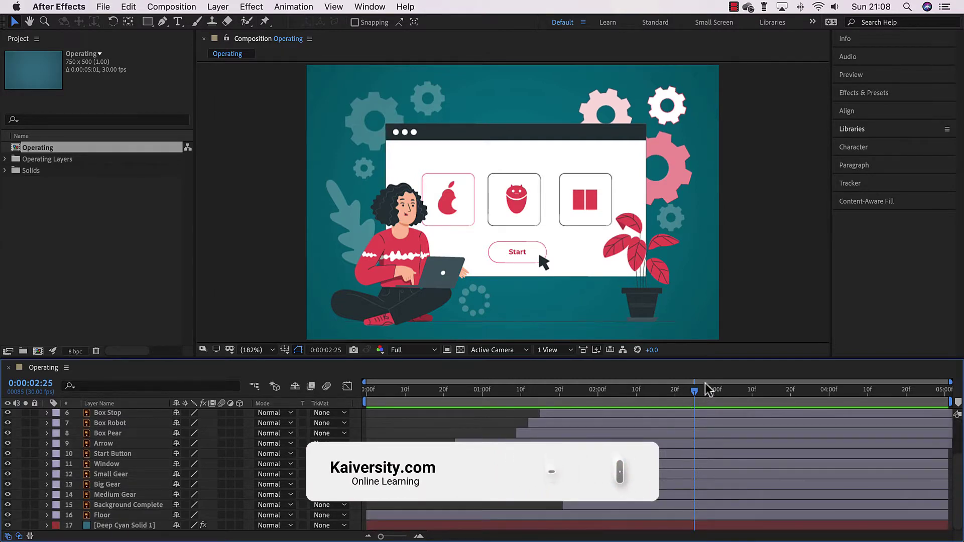
{"action": "key", "text": "Home"}
{"action": "left_click_drag", "start_coordinate": [368, 390], "coordinate": [680, 427]}
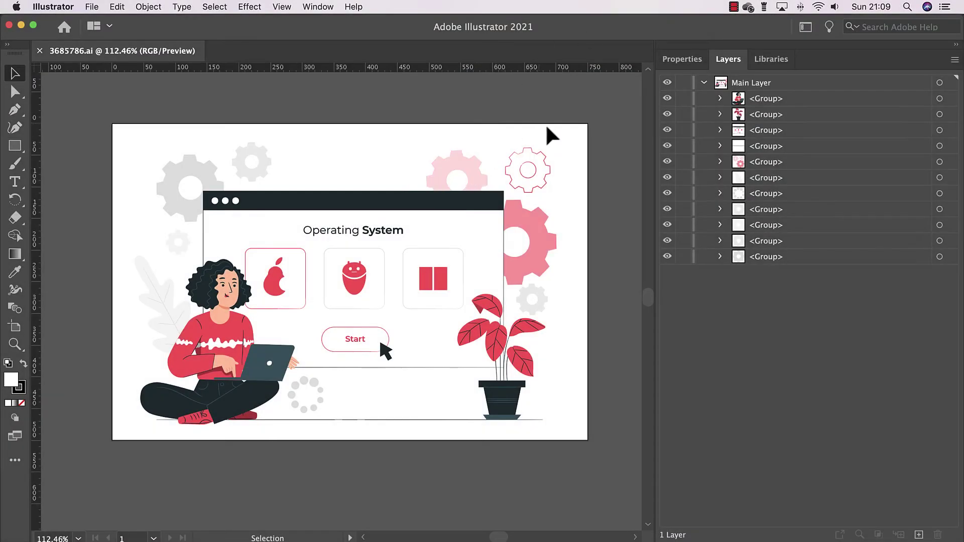
- Select Main Layer in Illustrator and expand it to show its eleven groups
{"action": "left_click", "coordinate": [738, 82]}
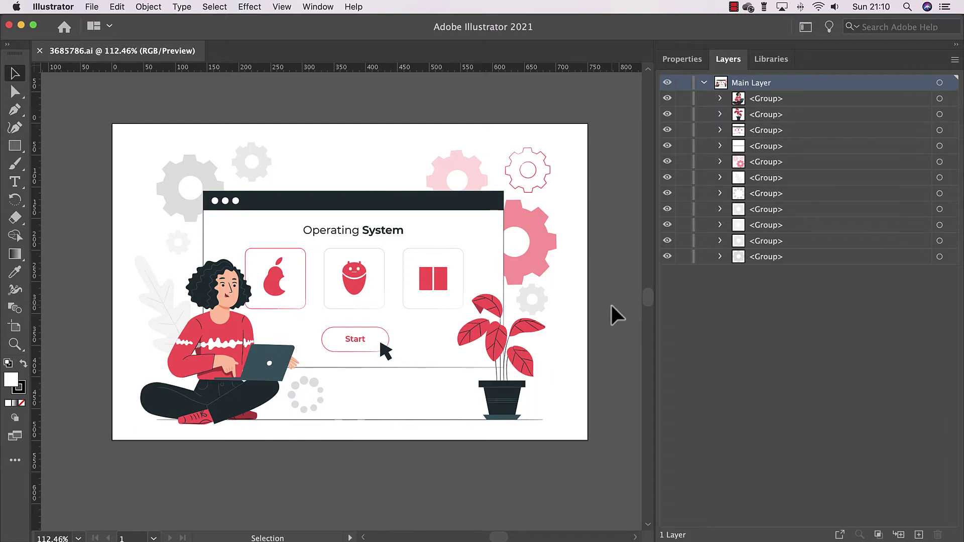
{"action": "left_click", "coordinate": [704, 83]}
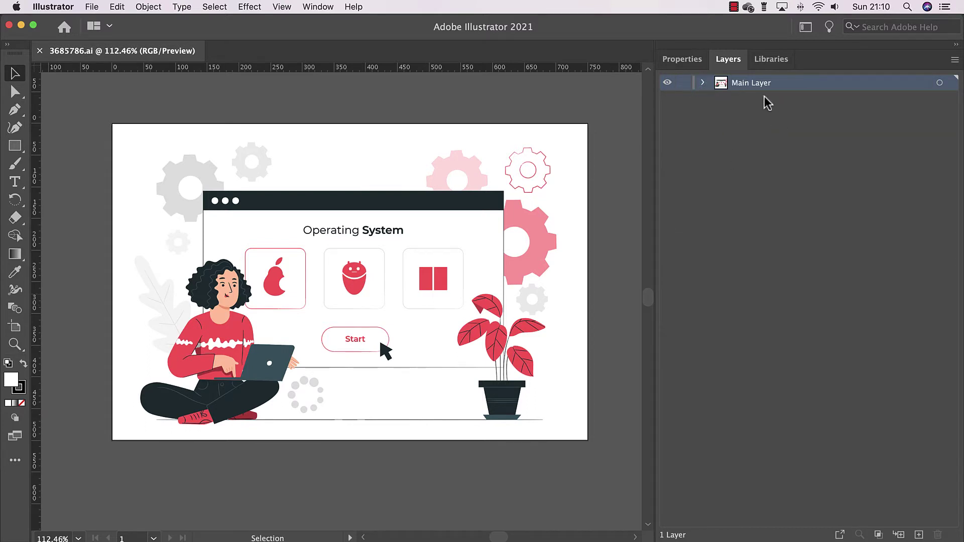
{"action": "left_click", "coordinate": [701, 85]}
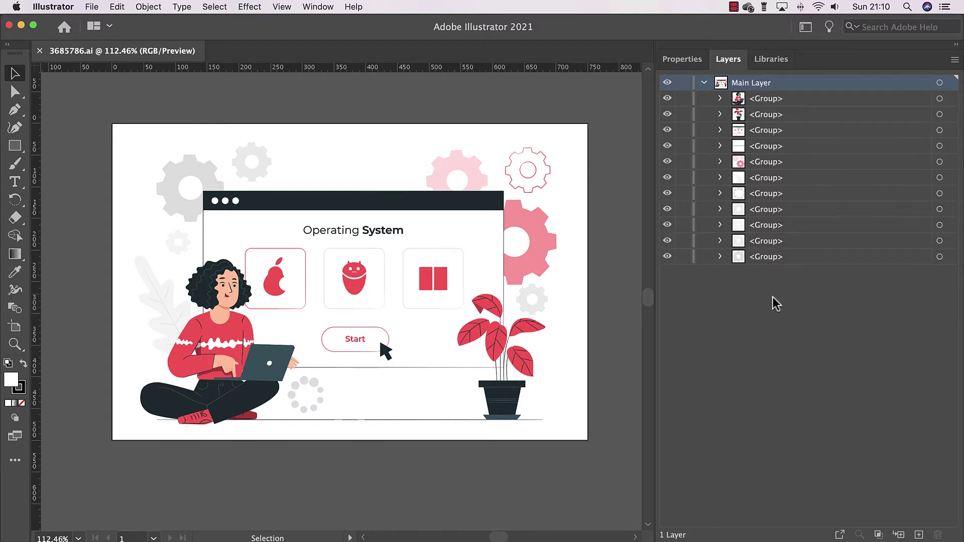
{"action": "left_click", "coordinate": [703, 83]}
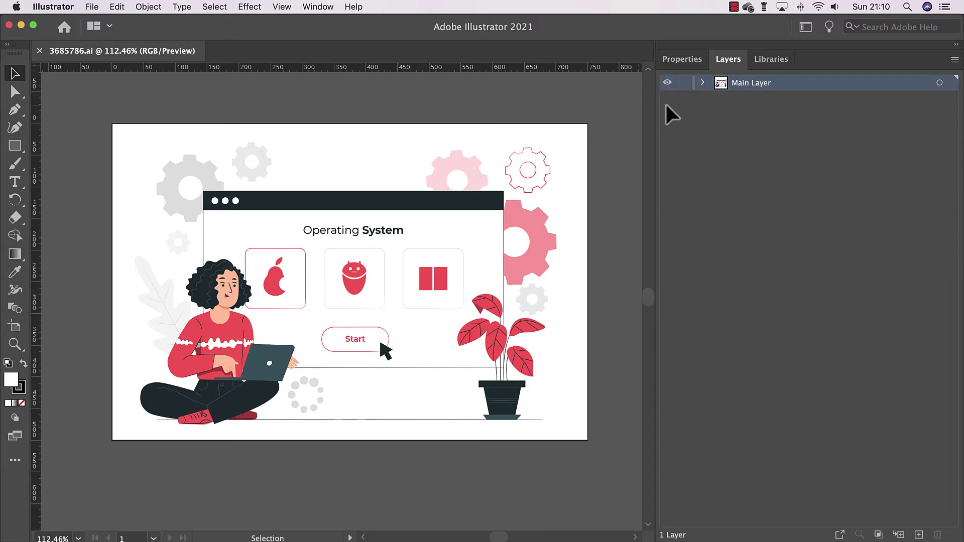
{"action": "left_click", "coordinate": [704, 84]}
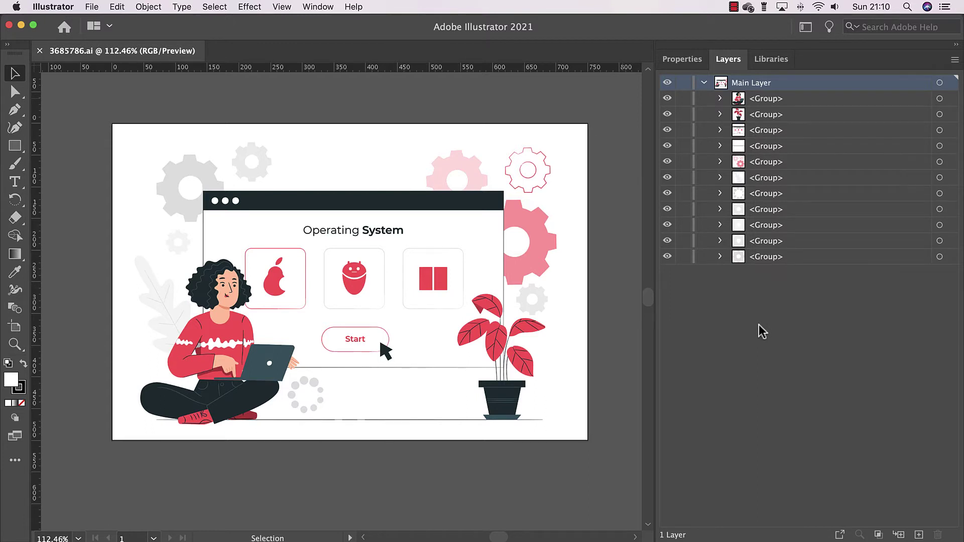
- Toggle the first group's visibility to find the woman with laptop, then select that group
{"action": "left_click", "coordinate": [667, 98]}
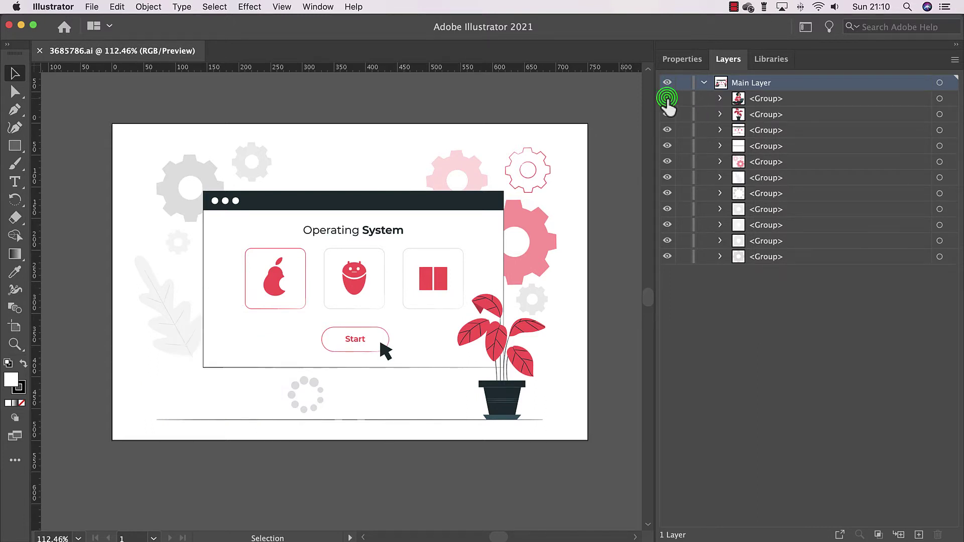
{"action": "left_click", "coordinate": [668, 98]}
{"action": "left_click", "coordinate": [667, 98]}
{"action": "left_click", "coordinate": [667, 99]}
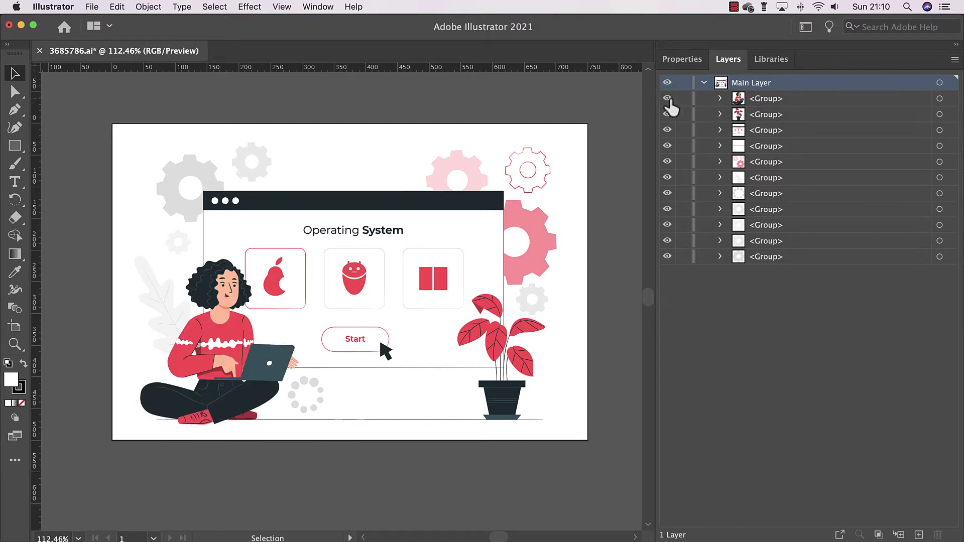
{"action": "left_click", "coordinate": [769, 98]}
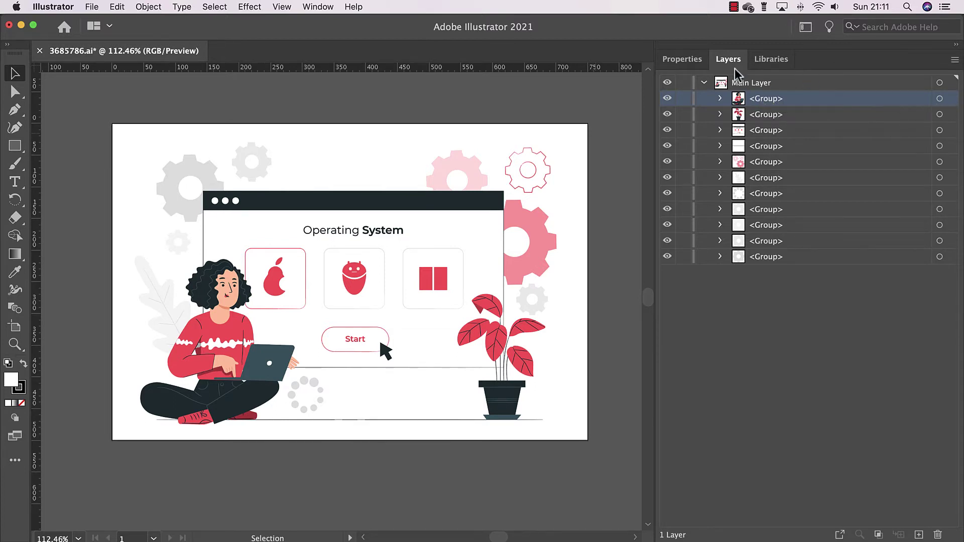
- Target the woman-with-laptop group and collect it into a new layer, Layer 2
{"action": "left_click", "coordinate": [314, 7]}
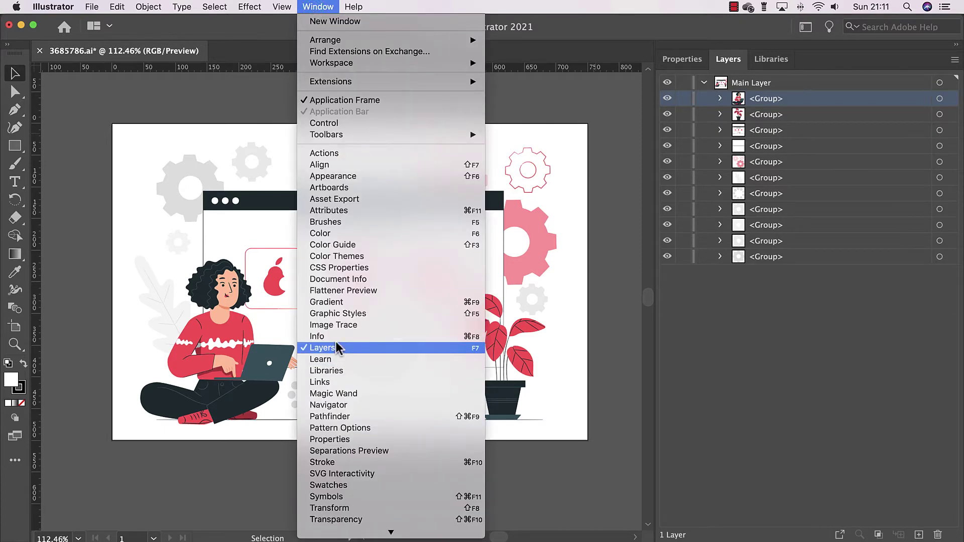
{"action": "left_click", "coordinate": [775, 345]}
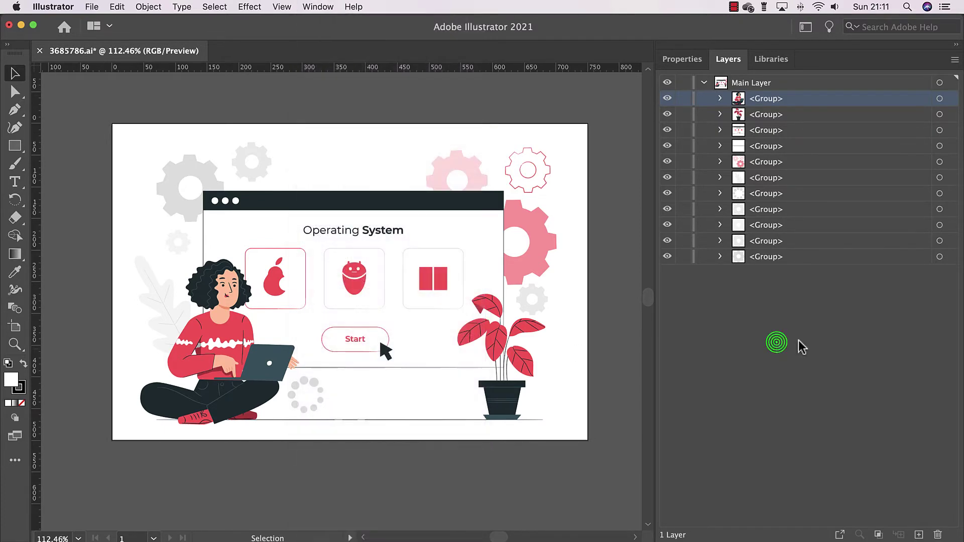
{"action": "left_click", "coordinate": [940, 98]}
{"action": "left_click", "coordinate": [939, 99]}
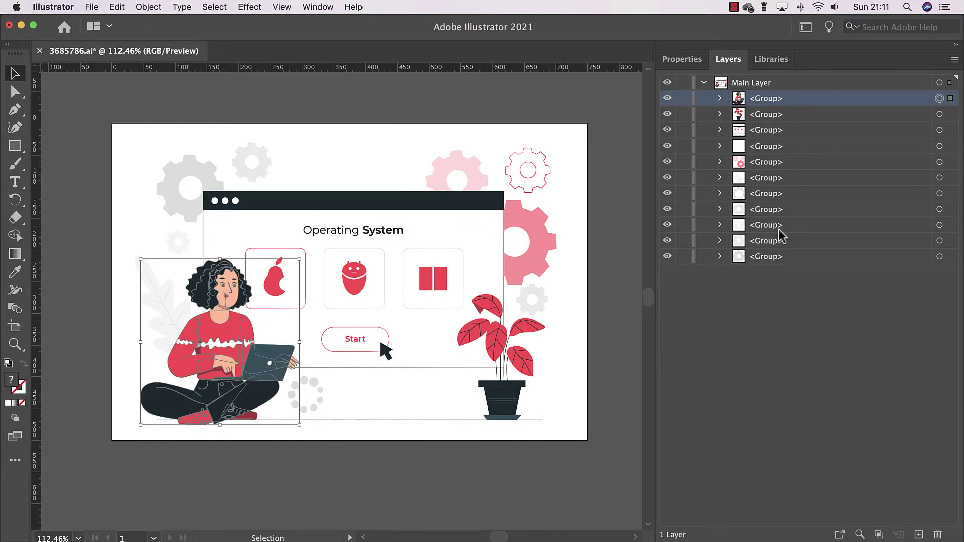
{"action": "left_click", "coordinate": [954, 60]}
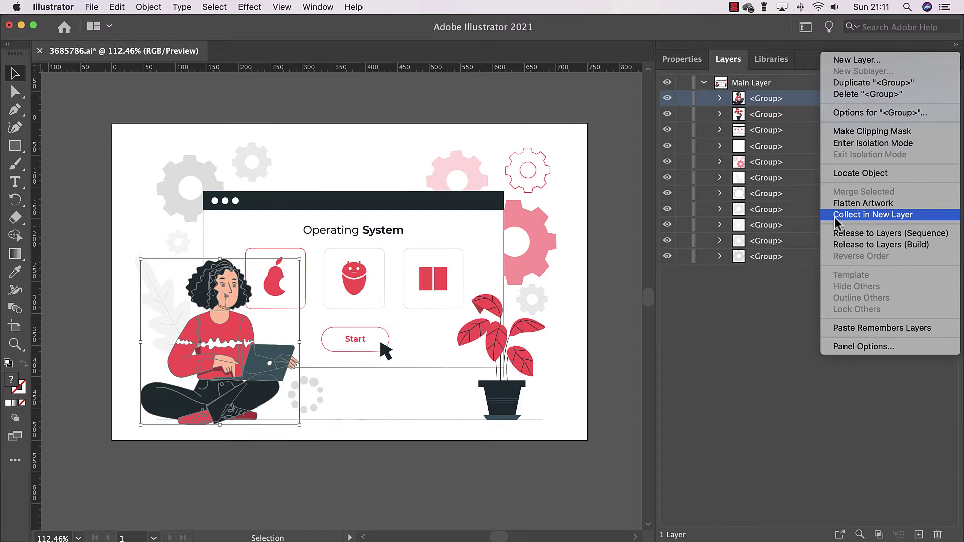
{"action": "left_click", "coordinate": [858, 216]}
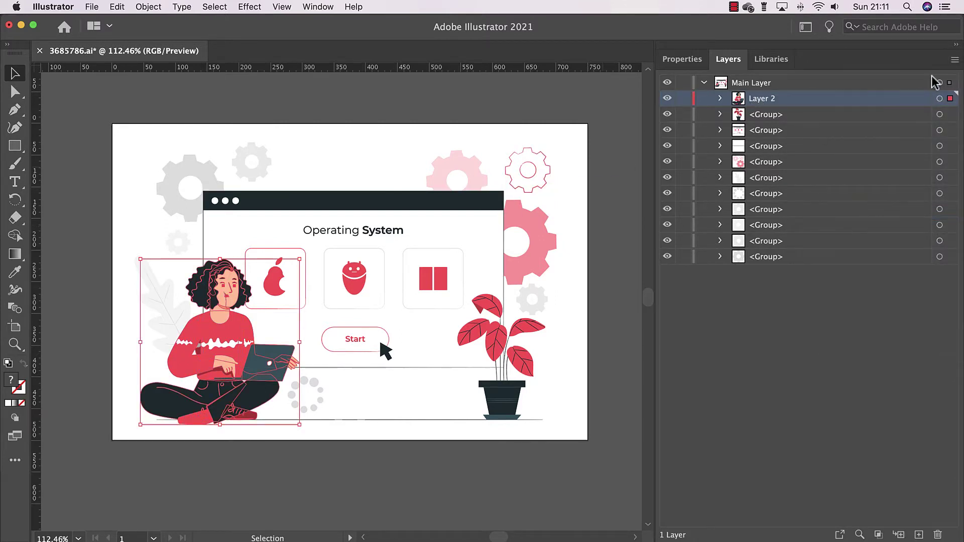
- Toggle Layer 2's visibility to check its contents, then reselect Layer 2
{"action": "left_click", "coordinate": [667, 97]}
{"action": "left_click", "coordinate": [667, 98]}
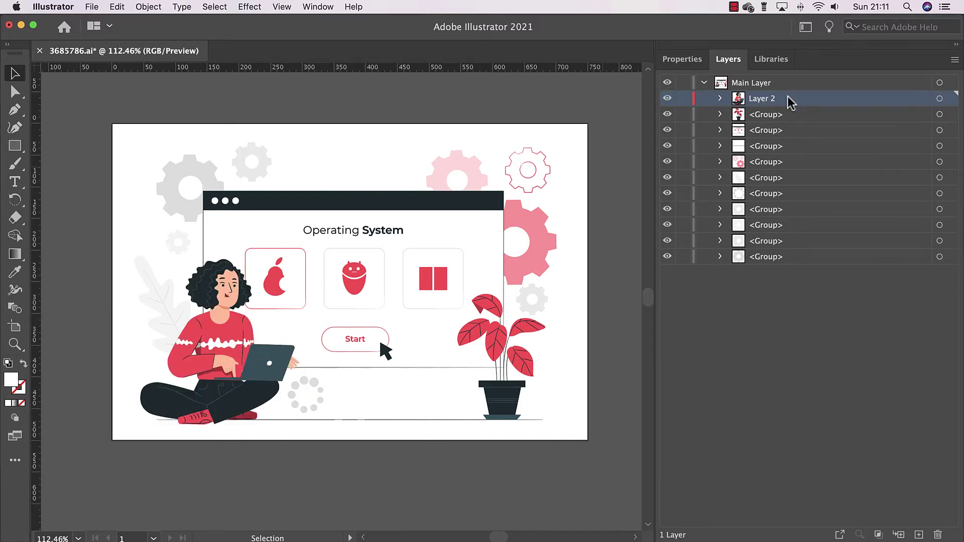
{"action": "left_click", "coordinate": [767, 83]}
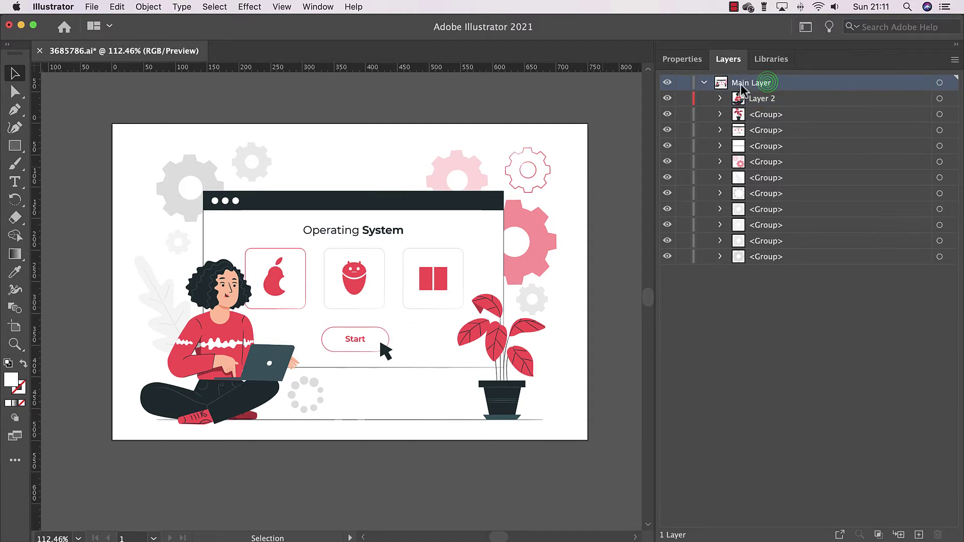
{"action": "left_click", "coordinate": [768, 99]}
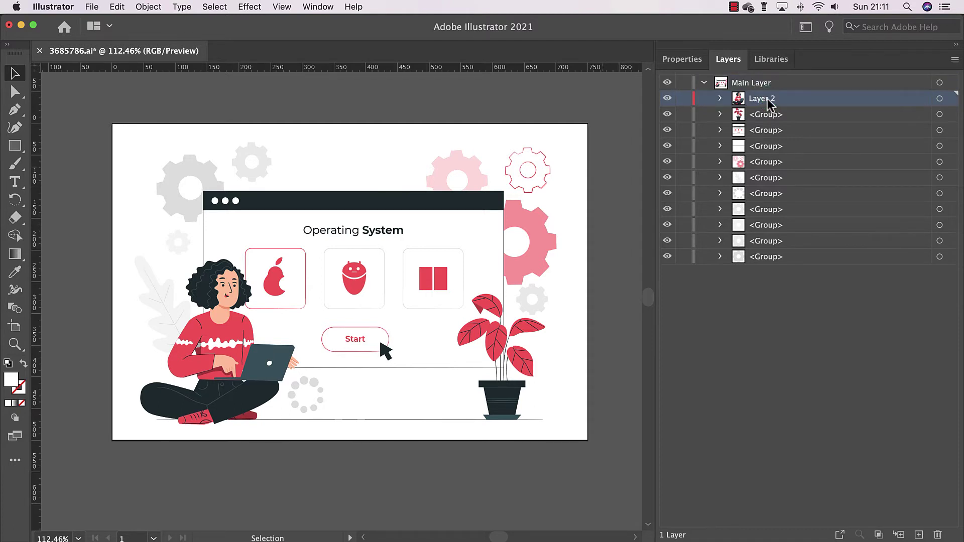
- Drag Layer 2 to the top level above Main Layer and rename it 'Character'
{"action": "left_click_drag", "start_coordinate": [766, 99], "coordinate": [766, 78]}
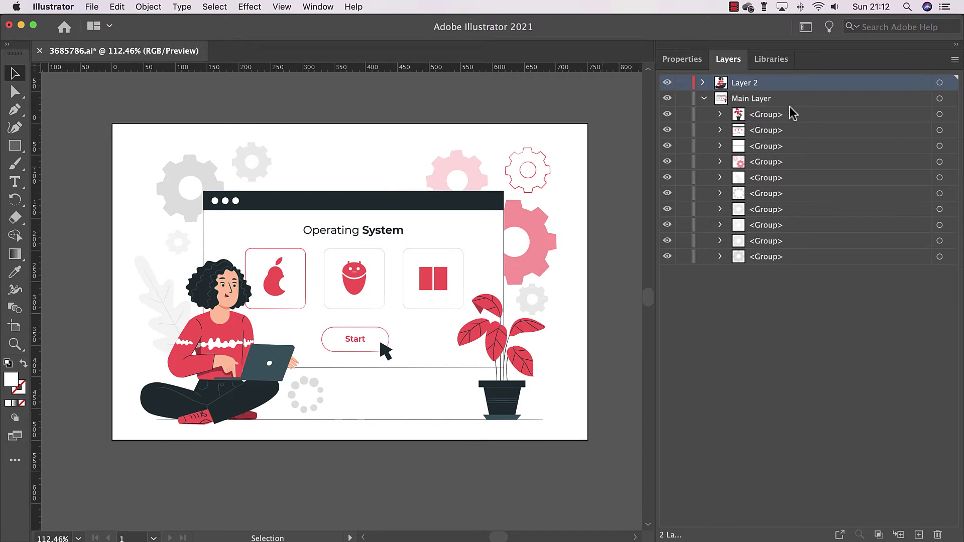
{"action": "double_click", "coordinate": [754, 84]}
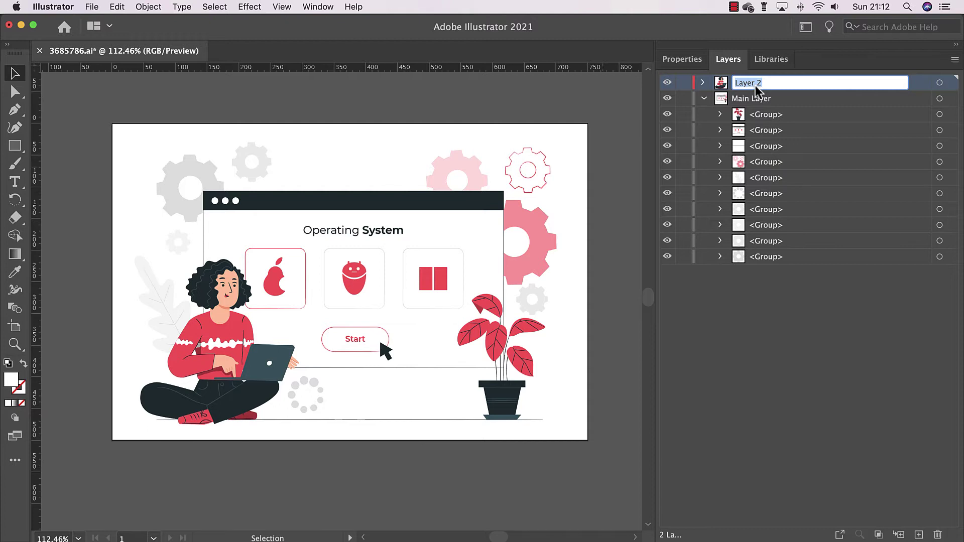
{"action": "type", "text": "Character"}
{"action": "key", "text": "Return"}
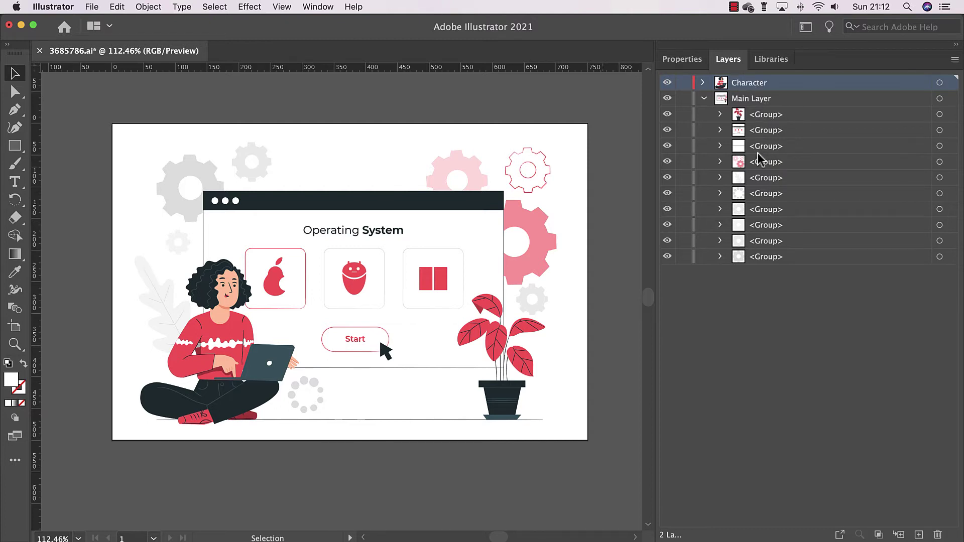
{"action": "left_click", "coordinate": [667, 114]}
- Collect the potted plant group into new Layer 3 and move it just below Character
{"action": "left_click", "coordinate": [666, 114]}
{"action": "left_click", "coordinate": [764, 116]}
{"action": "left_click", "coordinate": [939, 115]}
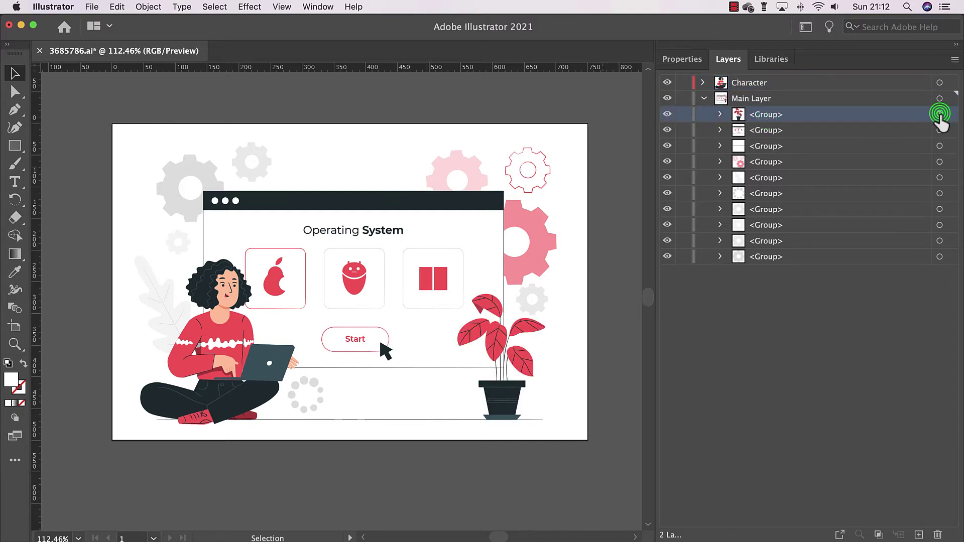
{"action": "left_click", "coordinate": [955, 60]}
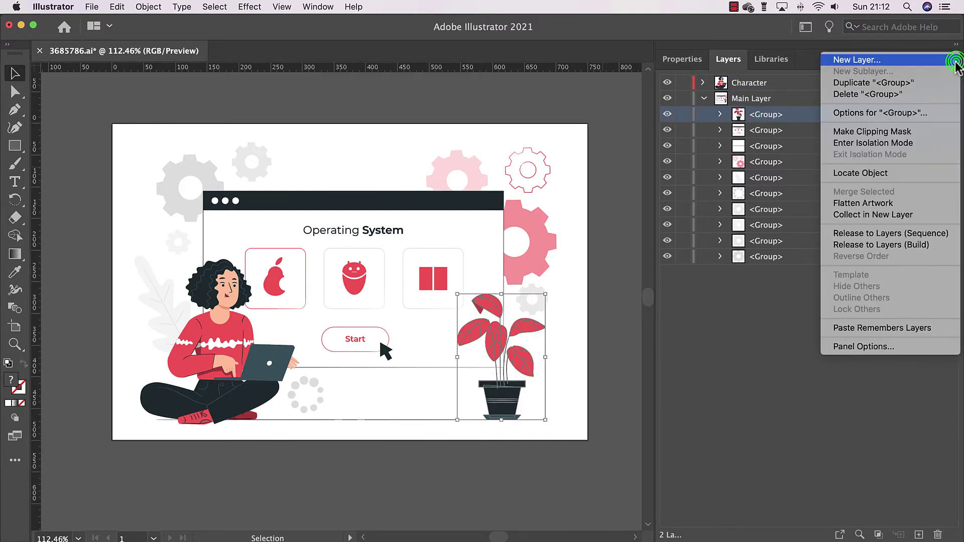
{"action": "left_click", "coordinate": [905, 216]}
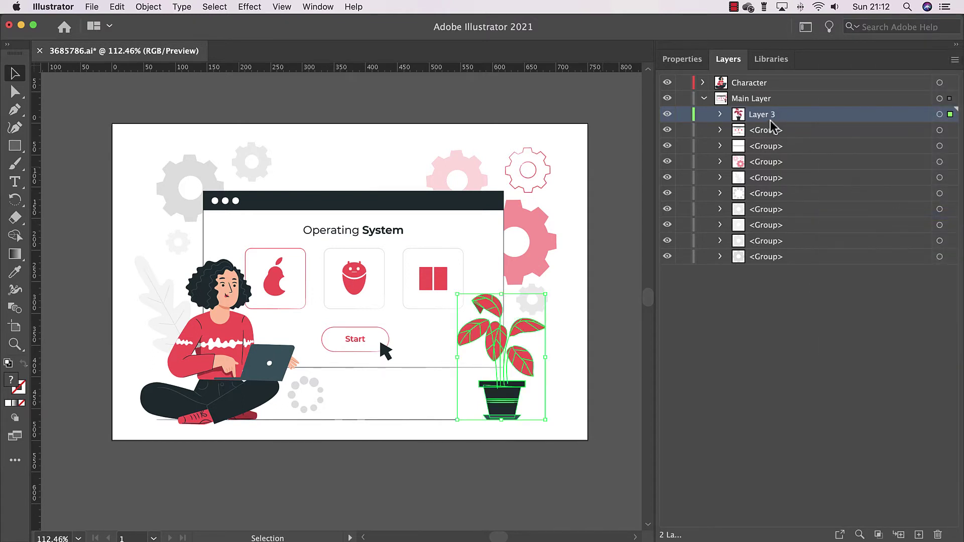
{"action": "left_click_drag", "start_coordinate": [771, 120], "coordinate": [765, 99]}
- Toggle visibility of Main Layer's remaining groups to identify the operating system window artwork
{"action": "left_click", "coordinate": [703, 115]}
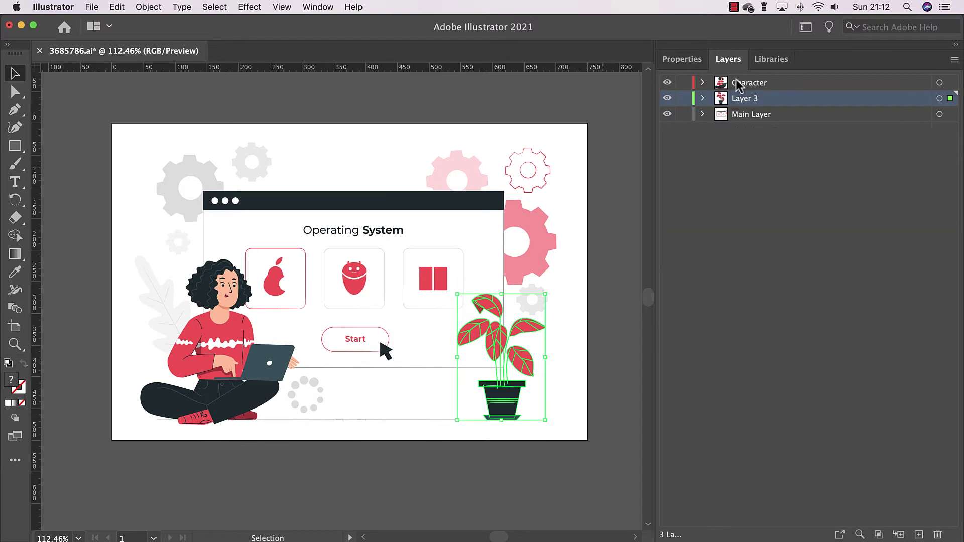
{"action": "left_click", "coordinate": [702, 115]}
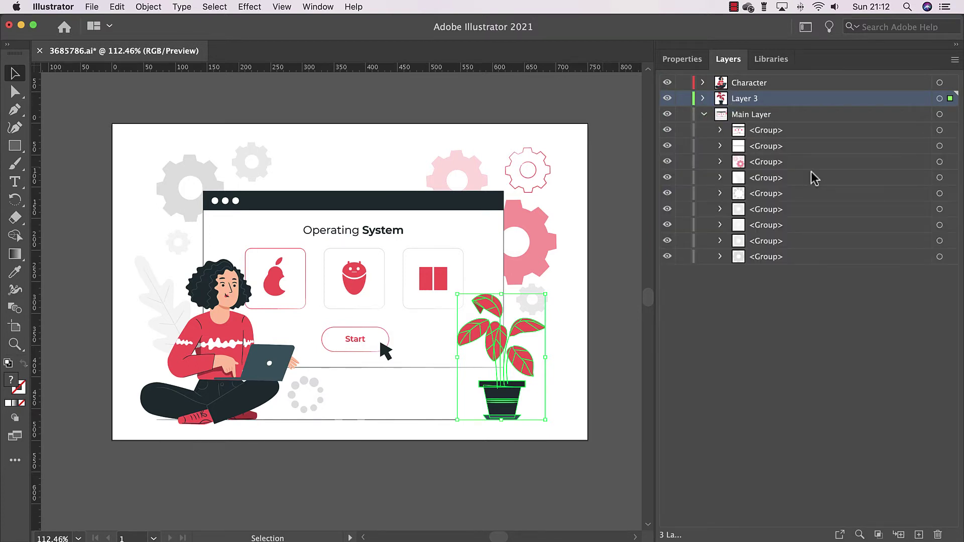
{"action": "left_click", "coordinate": [666, 130]}
{"action": "left_click", "coordinate": [666, 130]}
{"action": "left_click", "coordinate": [667, 114]}
{"action": "left_click", "coordinate": [666, 114]}
- Expand the window artwork group and select its arrow, red square, Android and other element groups
{"action": "left_click", "coordinate": [719, 130]}
{"action": "left_click", "coordinate": [764, 131]}
{"action": "left_click", "coordinate": [755, 212]}
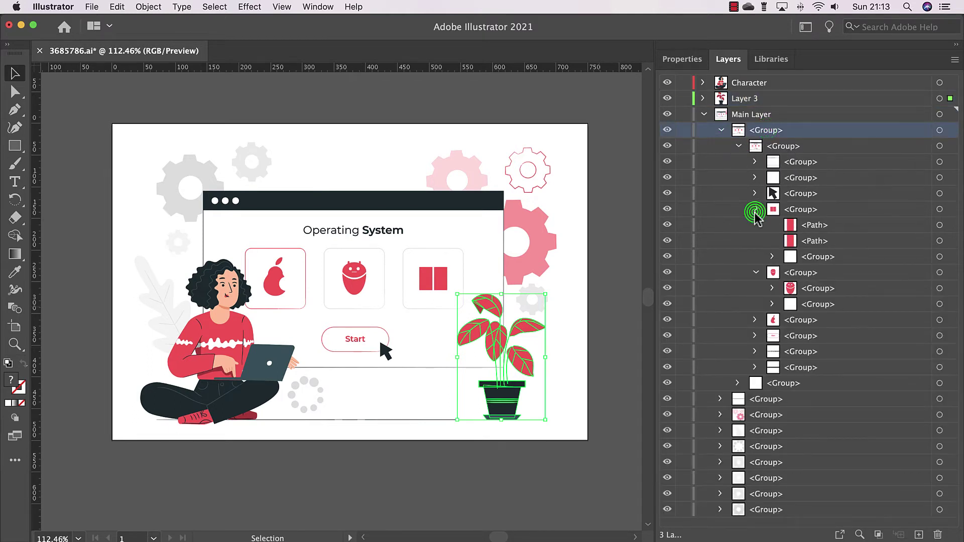
{"action": "left_click", "coordinate": [754, 227]}
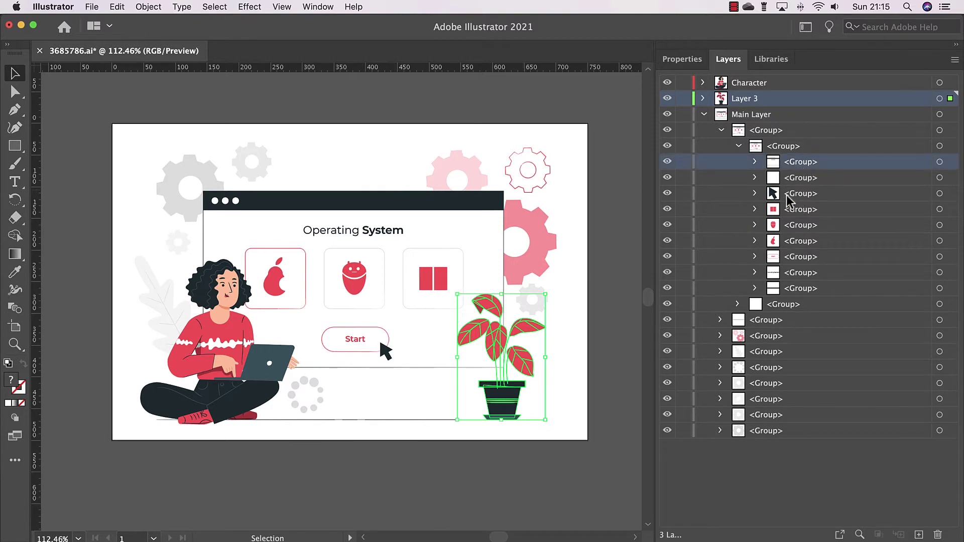
{"action": "left_click", "coordinate": [786, 194]}
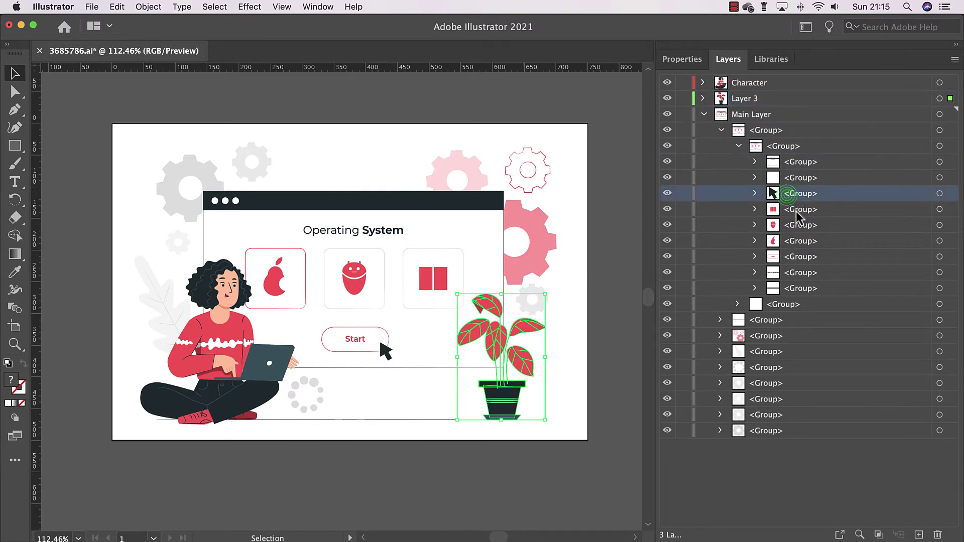
{"action": "left_click", "coordinate": [797, 210]}
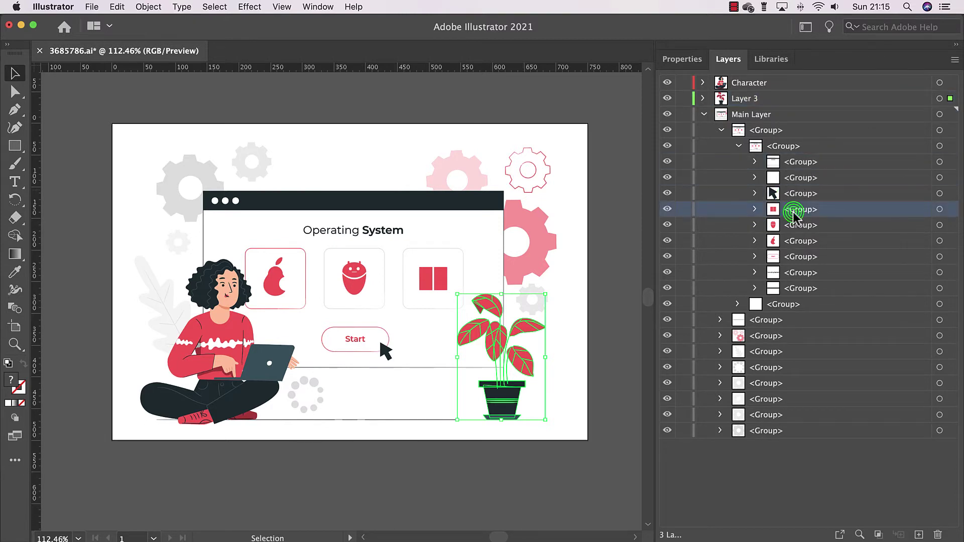
{"action": "left_click", "coordinate": [774, 228]}
{"action": "left_click", "coordinate": [800, 257]}
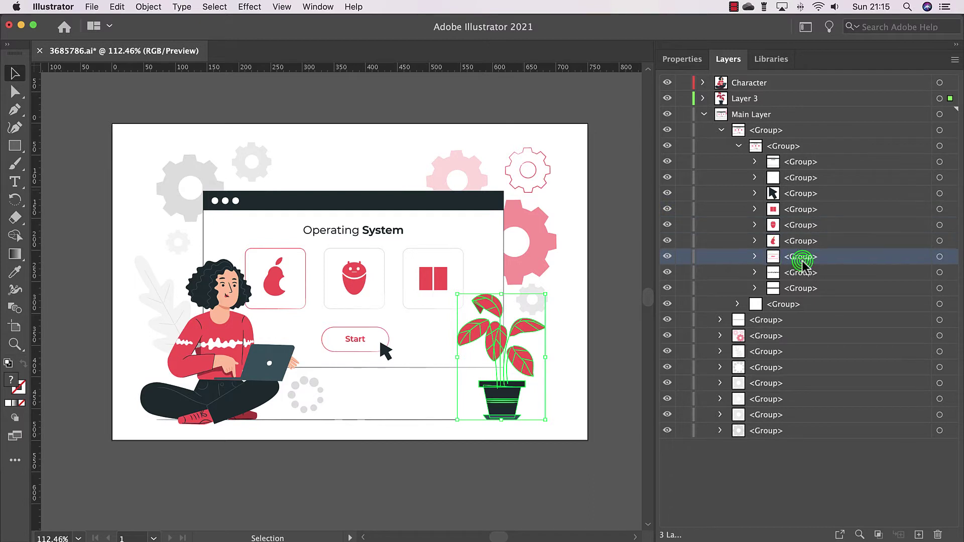
{"action": "left_click", "coordinate": [797, 275]}
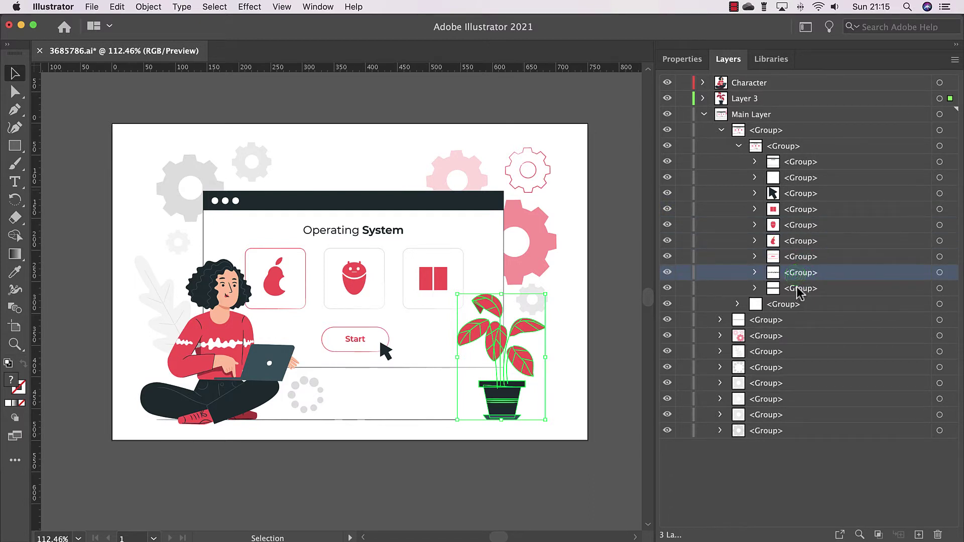
{"action": "left_click", "coordinate": [798, 289], "text": "shift"}
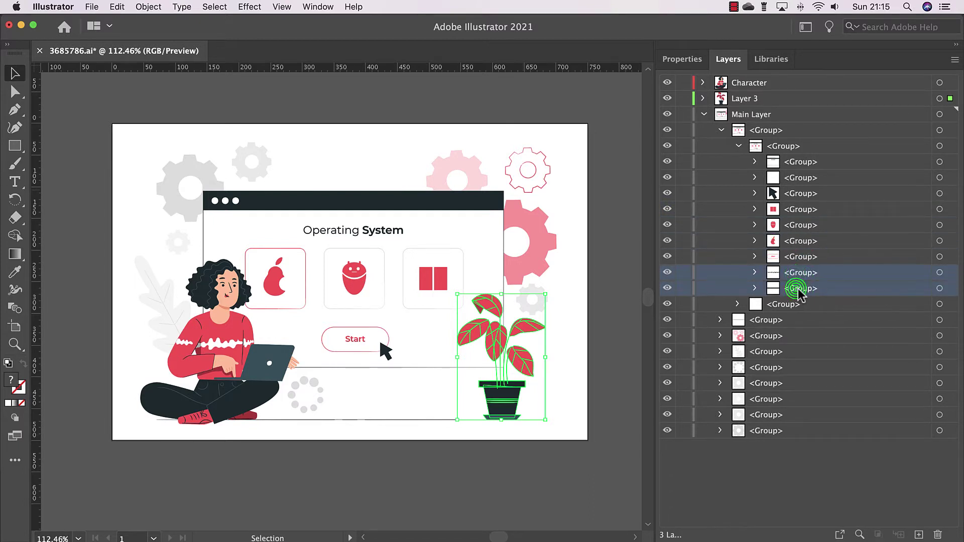
{"action": "left_click", "coordinate": [792, 163], "text": "super"}
{"action": "left_click", "coordinate": [799, 179], "text": "super"}
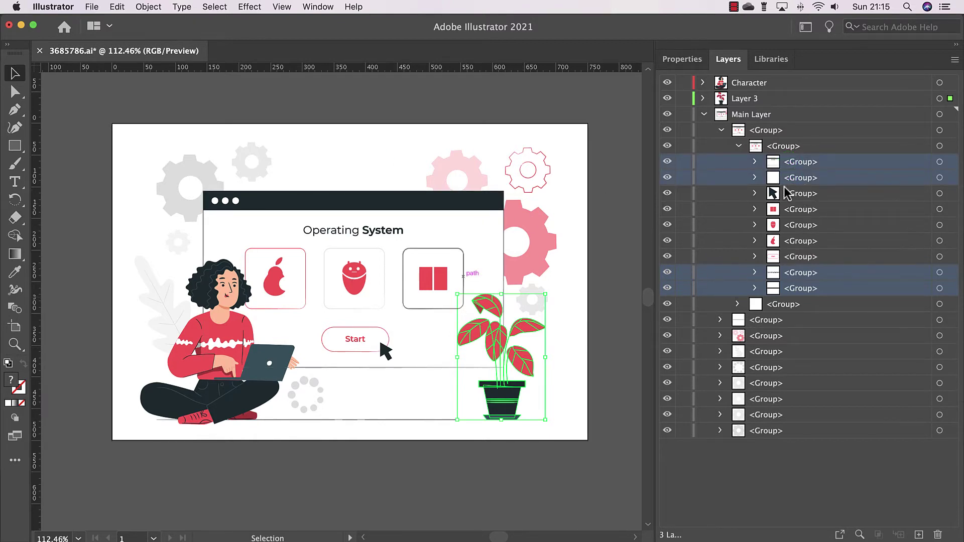
- Drag the selected and lower groups into the top group, putting the browser bar group first
{"action": "mouse_move", "coordinate": [794, 180]}
{"action": "left_mouse_down"}
{"action": "mouse_move", "coordinate": [792, 162]}
{"action": "mouse_move", "coordinate": [798, 168]}
{"action": "left_mouse_up"}
{"action": "left_click_drag", "start_coordinate": [800, 258], "coordinate": [798, 167]}
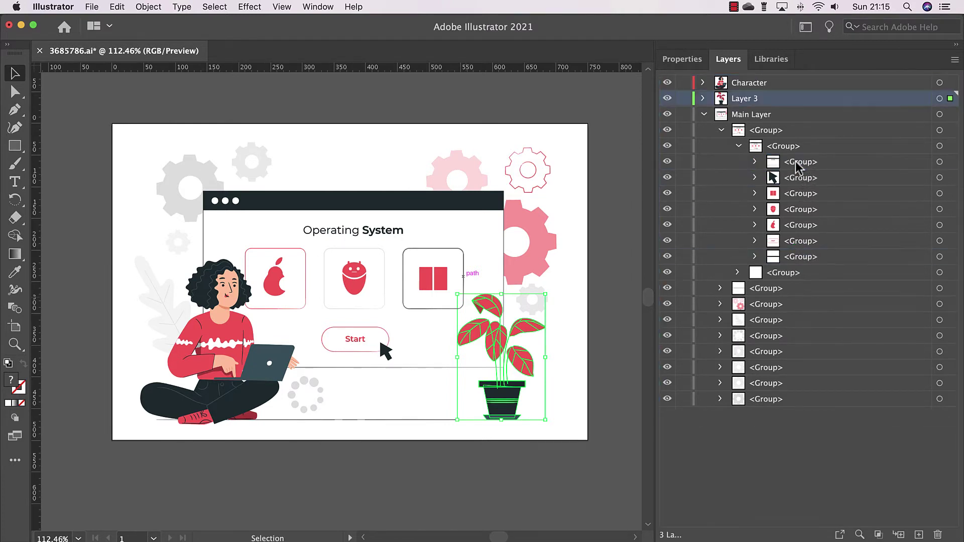
{"action": "left_click_drag", "start_coordinate": [792, 257], "coordinate": [793, 167]}
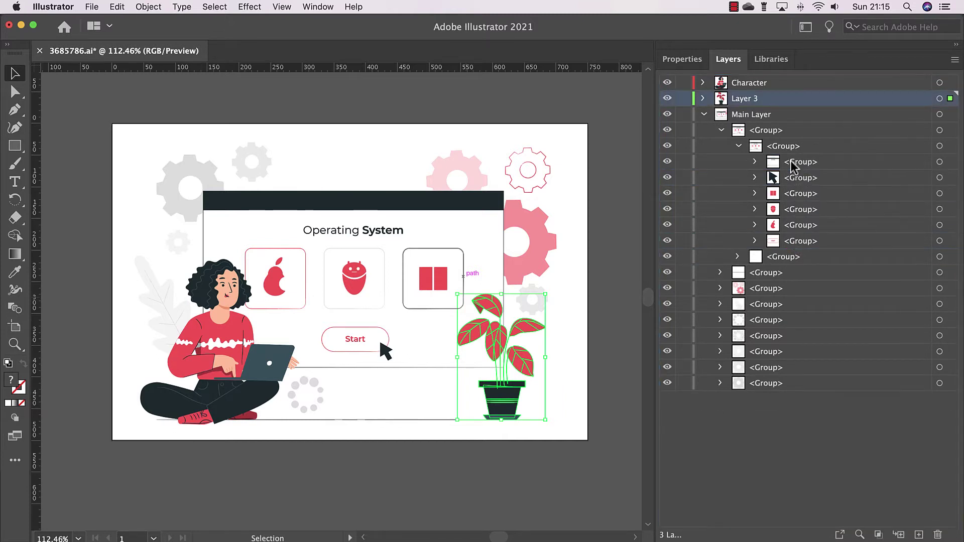
{"action": "left_click", "coordinate": [754, 162]}
{"action": "left_click_drag", "start_coordinate": [818, 213], "coordinate": [809, 176]}
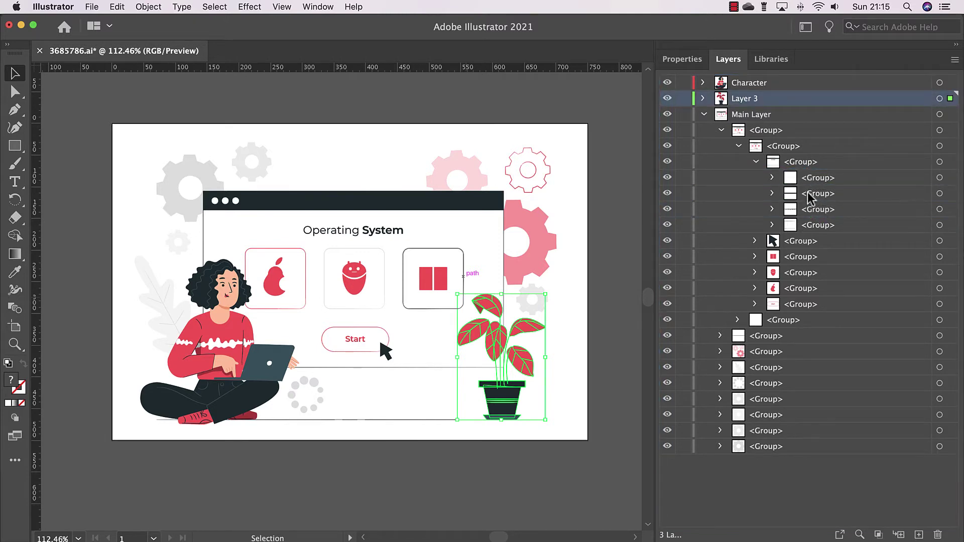
- Check the browser bar and window groups, then move the last lower groups into the window group
{"action": "left_click", "coordinate": [667, 194]}
{"action": "left_click", "coordinate": [667, 193]}
{"action": "left_click", "coordinate": [668, 162]}
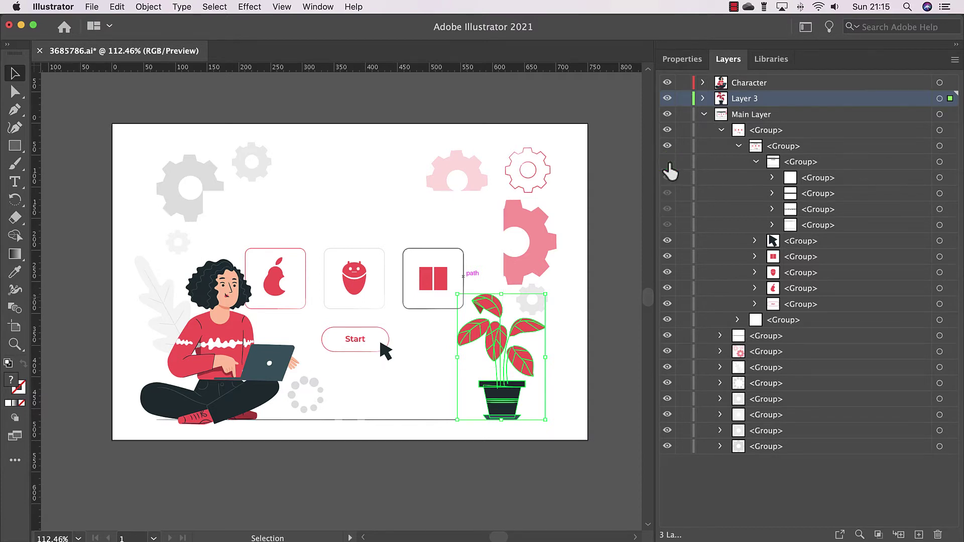
{"action": "left_click", "coordinate": [668, 161]}
{"action": "left_click_drag", "start_coordinate": [807, 320], "coordinate": [807, 251]}
{"action": "left_click", "coordinate": [775, 165]}
{"action": "left_click_drag", "start_coordinate": [780, 167], "coordinate": [788, 251]}
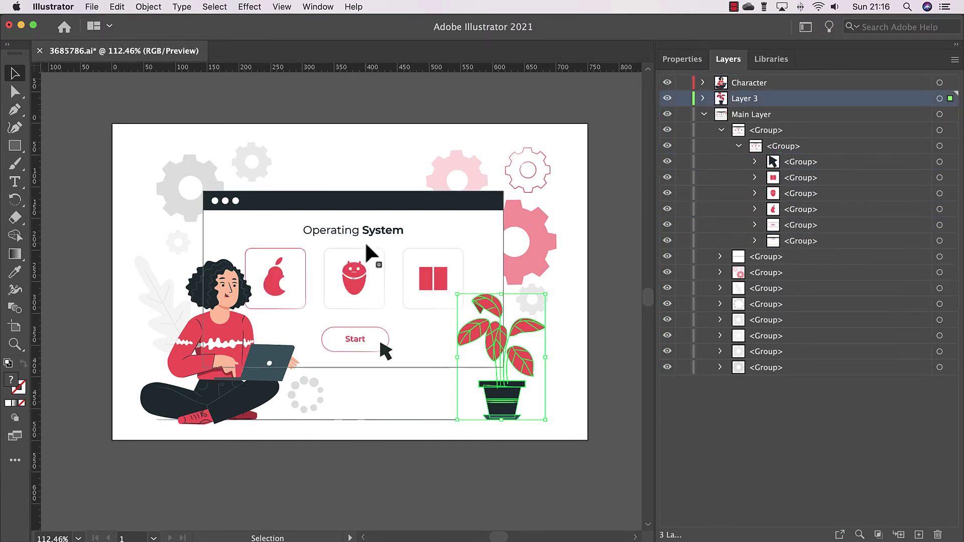
- Review each of the six element groups and target the whole Operating System window group
{"action": "left_click", "coordinate": [818, 146]}
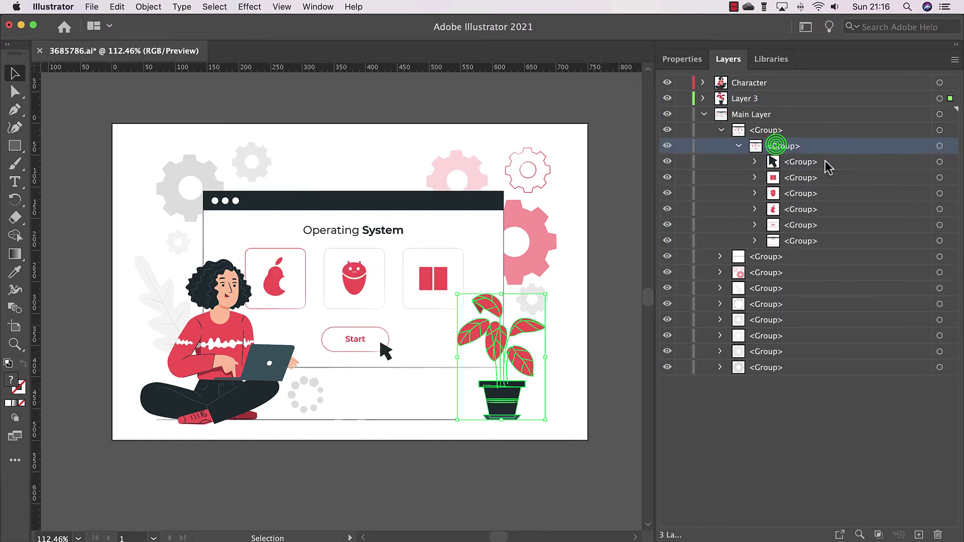
{"action": "left_click", "coordinate": [799, 165]}
{"action": "left_click", "coordinate": [799, 179]}
{"action": "left_click", "coordinate": [799, 198]}
{"action": "left_click", "coordinate": [801, 213]}
{"action": "left_click", "coordinate": [799, 230]}
{"action": "left_click", "coordinate": [798, 243]}
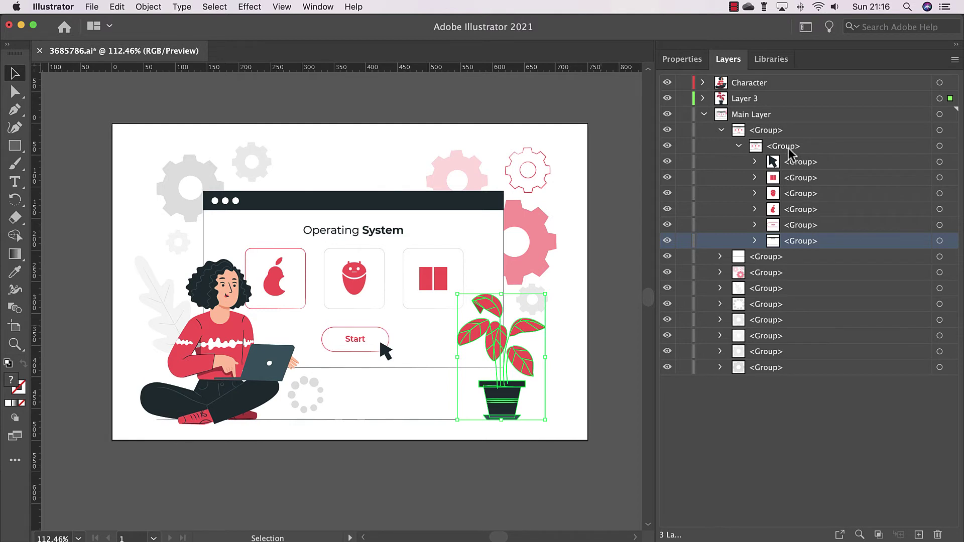
{"action": "left_click", "coordinate": [879, 146]}
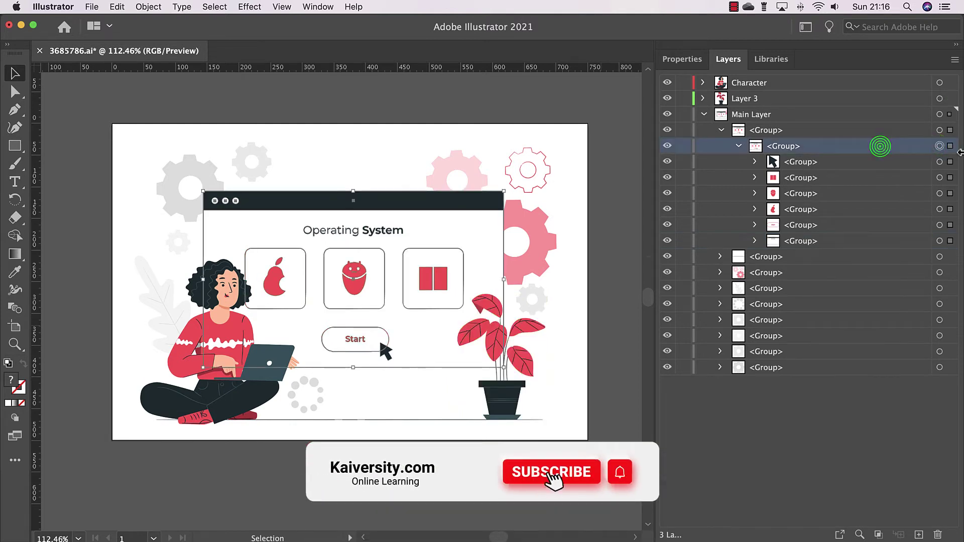
- Release the window group to sequential layers and move Layers 5–10 above Main Layer
{"action": "left_click", "coordinate": [953, 61]}
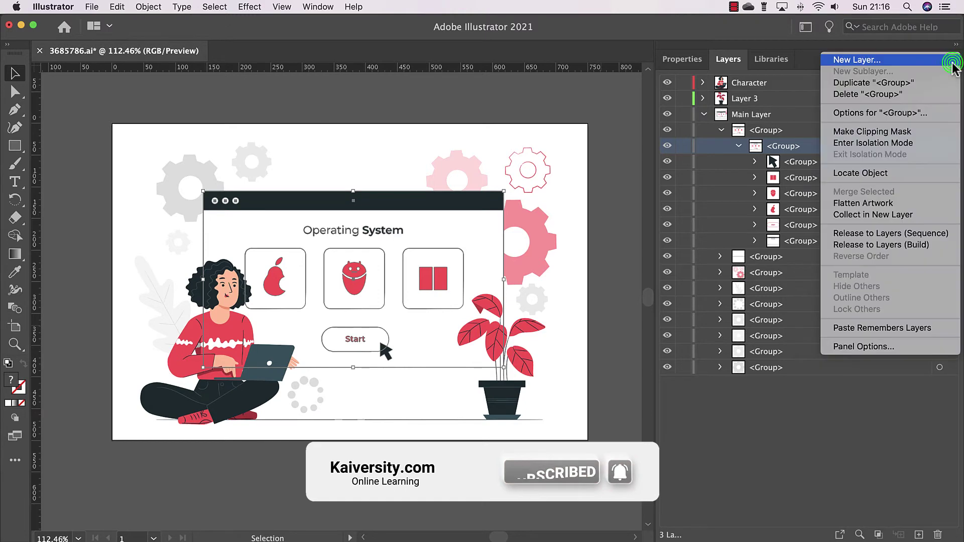
{"action": "left_click", "coordinate": [871, 234]}
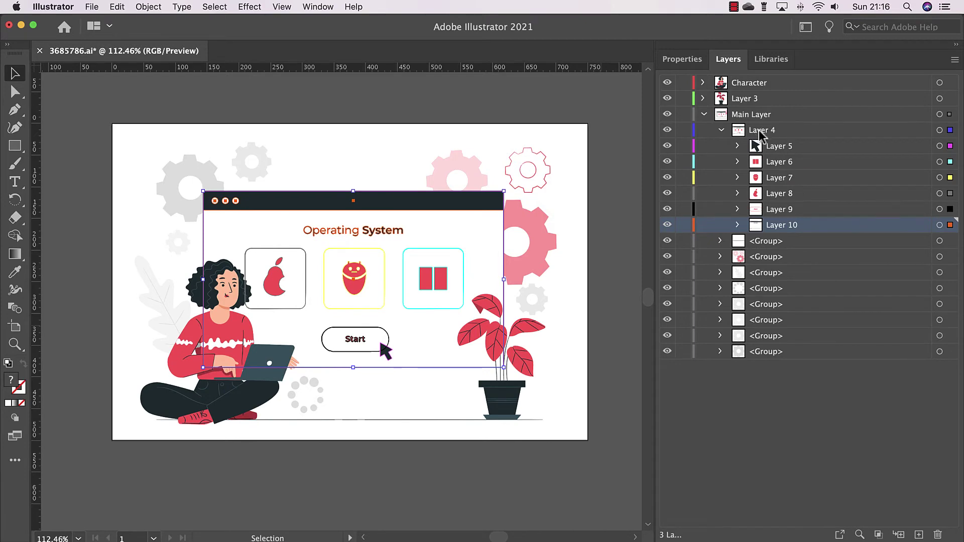
{"action": "left_click", "coordinate": [761, 131]}
{"action": "left_click", "coordinate": [667, 132]}
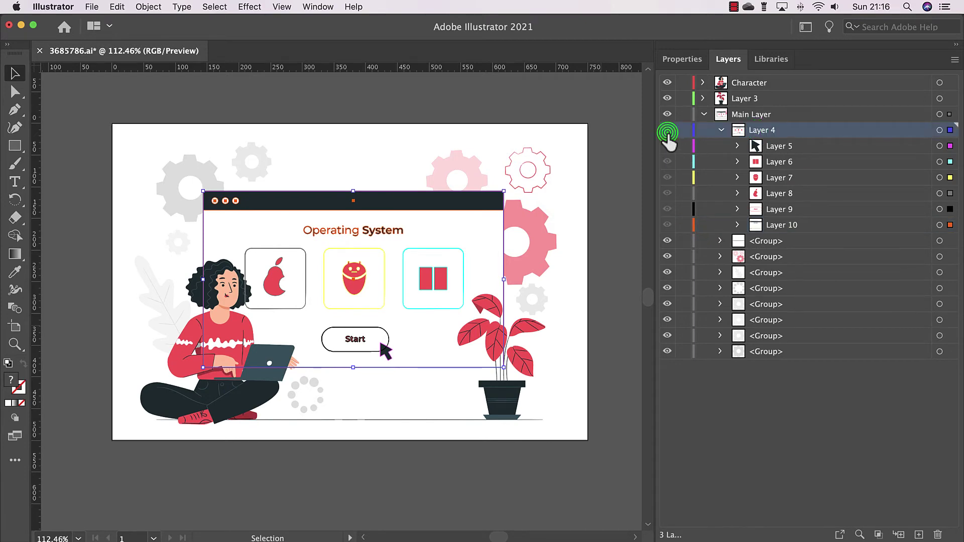
{"action": "left_click", "coordinate": [667, 130]}
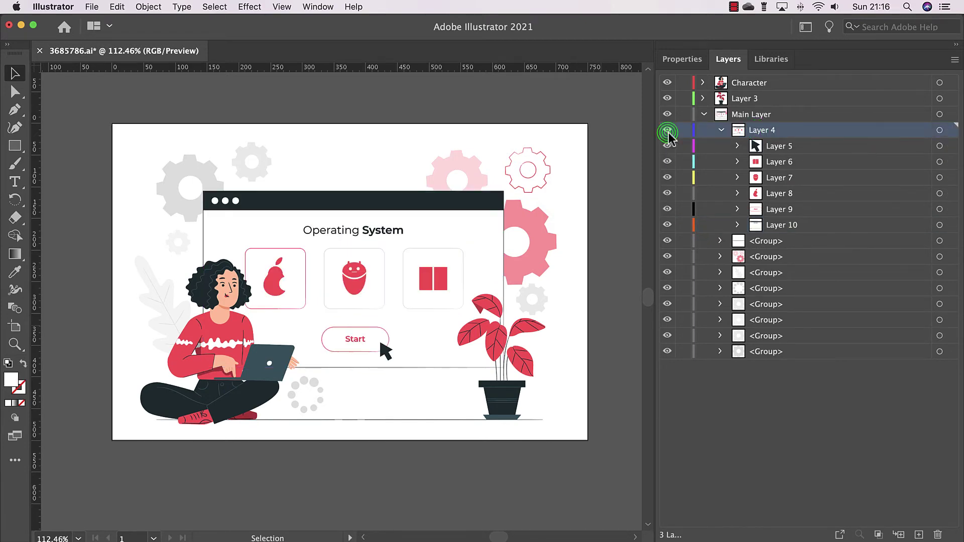
{"action": "left_click", "coordinate": [775, 146]}
{"action": "left_click", "coordinate": [776, 226], "text": "shift"}
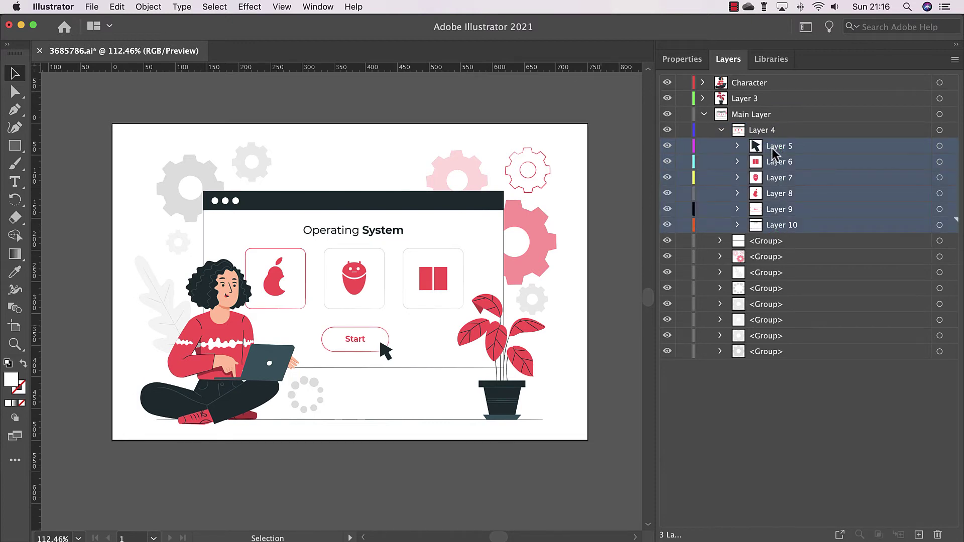
{"action": "left_click_drag", "start_coordinate": [776, 151], "coordinate": [762, 115]}
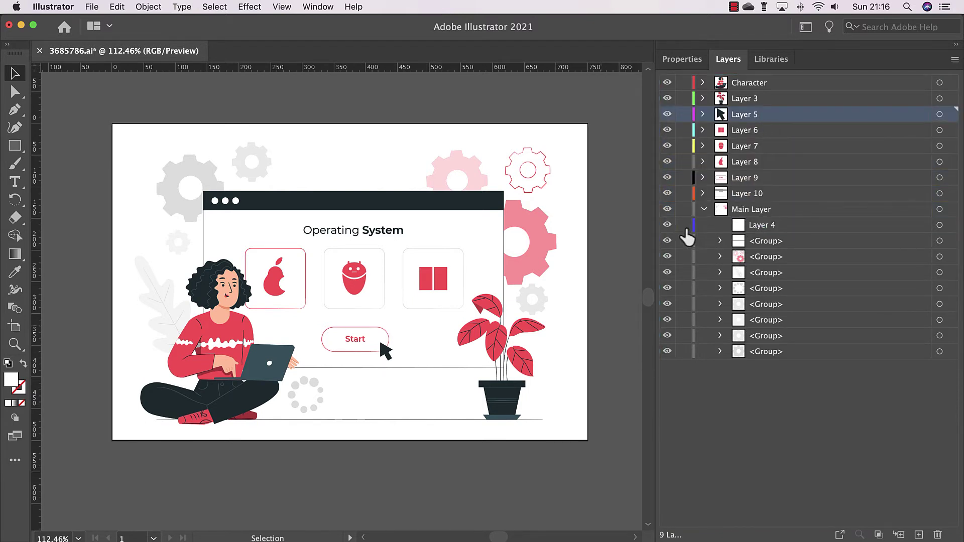
- Expand the first remaining group under Main Layer and toggle it to identify the ground line
{"action": "left_click", "coordinate": [939, 225]}
{"action": "left_click", "coordinate": [719, 241]}
{"action": "left_click", "coordinate": [763, 241]}
{"action": "left_click", "coordinate": [667, 241]}
{"action": "left_click", "coordinate": [667, 241]}
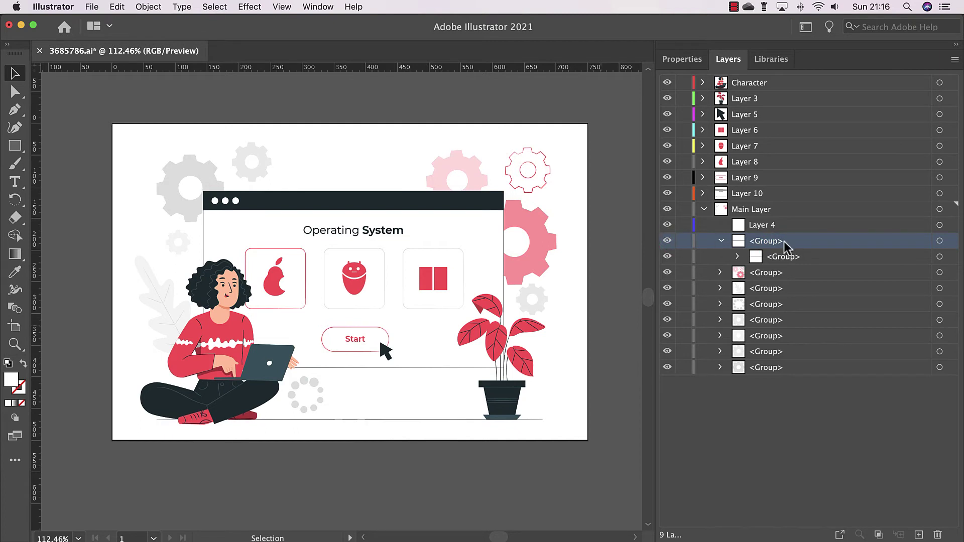
- Collect the ground-line group into new Layer 11 and move it above Main Layer
{"action": "left_click", "coordinate": [939, 241]}
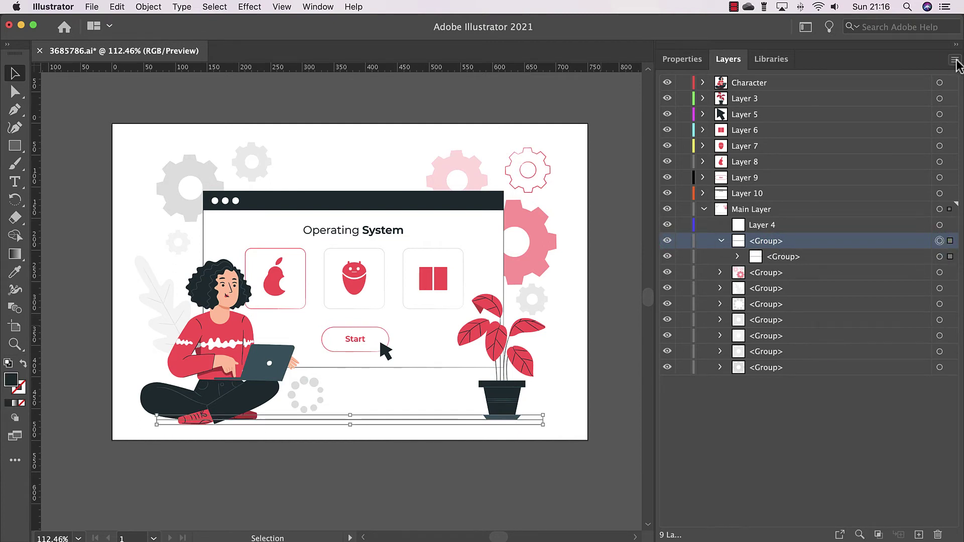
{"action": "left_click", "coordinate": [955, 62]}
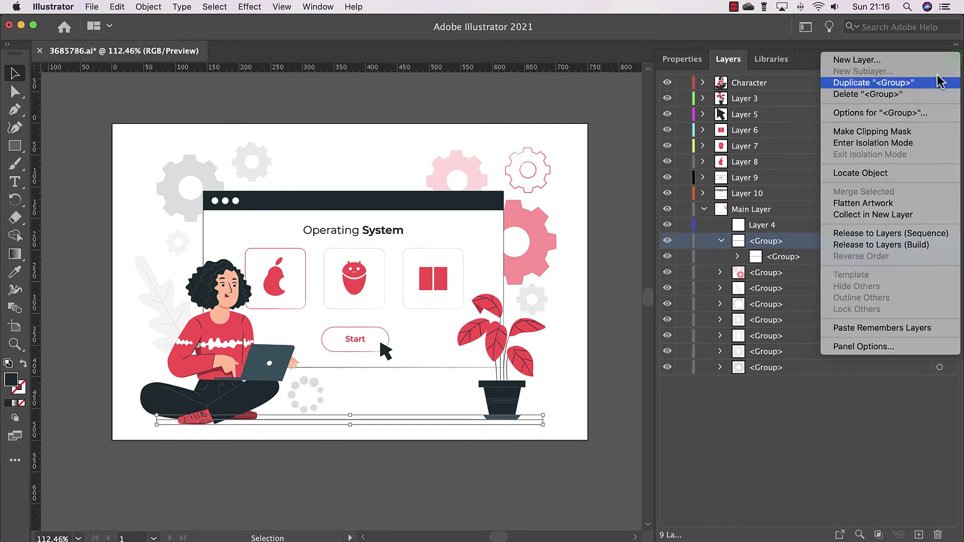
{"action": "left_click", "coordinate": [899, 218]}
{"action": "left_click_drag", "start_coordinate": [790, 246], "coordinate": [757, 200]}
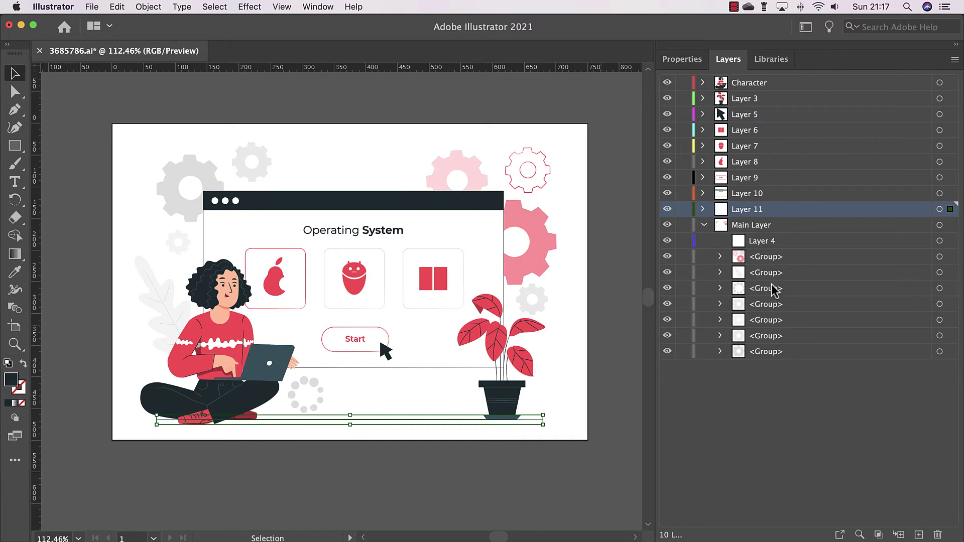
- Move the third gear group into the nested gear group and select all the gear artwork
{"action": "left_click", "coordinate": [720, 257]}
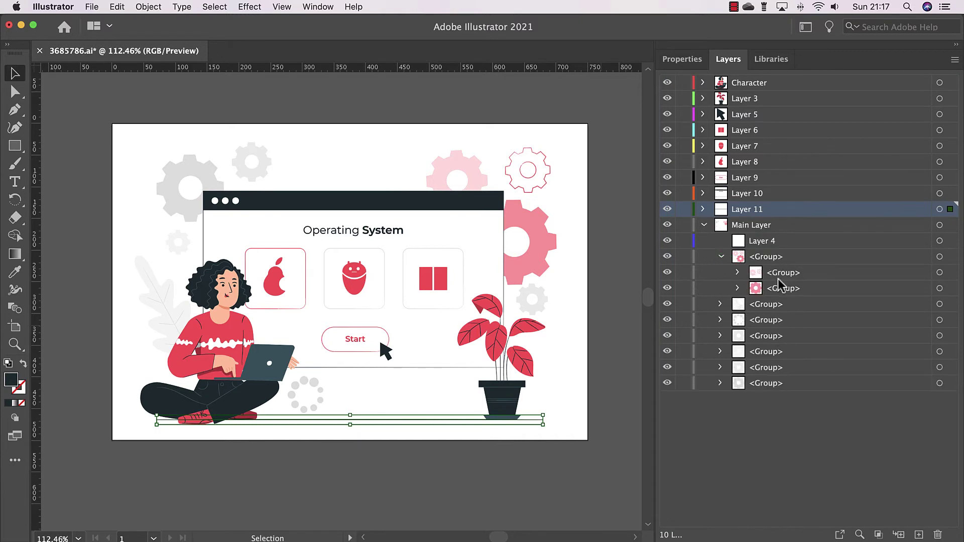
{"action": "left_click", "coordinate": [737, 272]}
{"action": "left_click", "coordinate": [737, 319]}
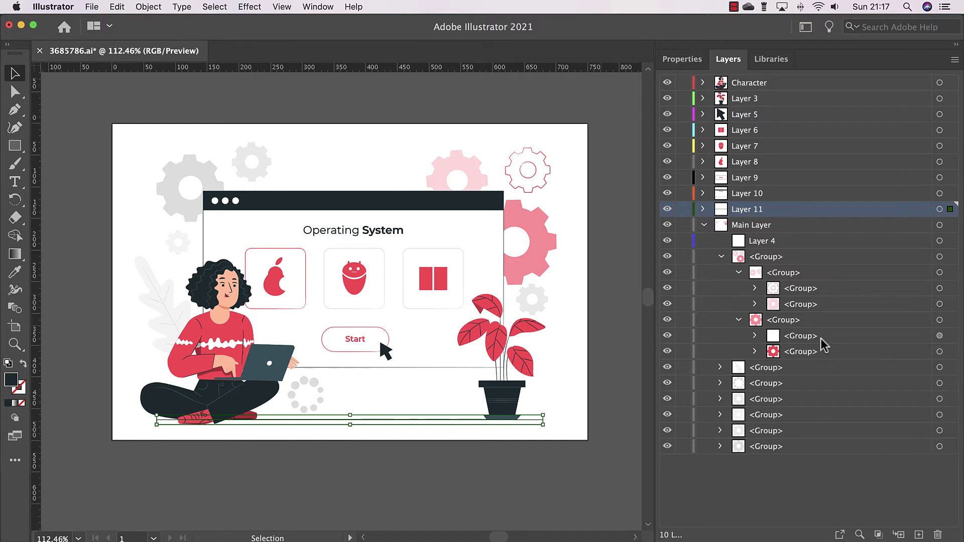
{"action": "left_click", "coordinate": [738, 319]}
{"action": "left_click", "coordinate": [794, 306]}
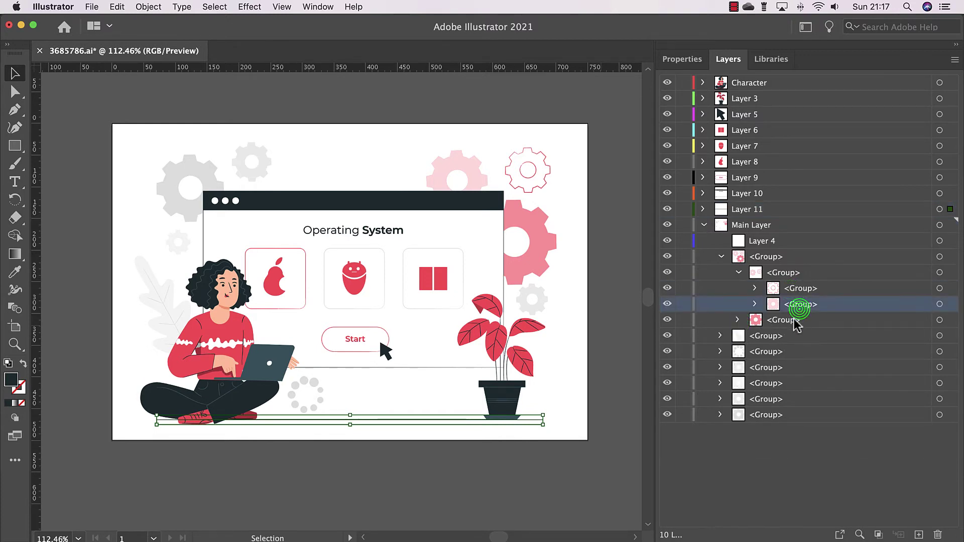
{"action": "left_click_drag", "start_coordinate": [791, 322], "coordinate": [796, 278]}
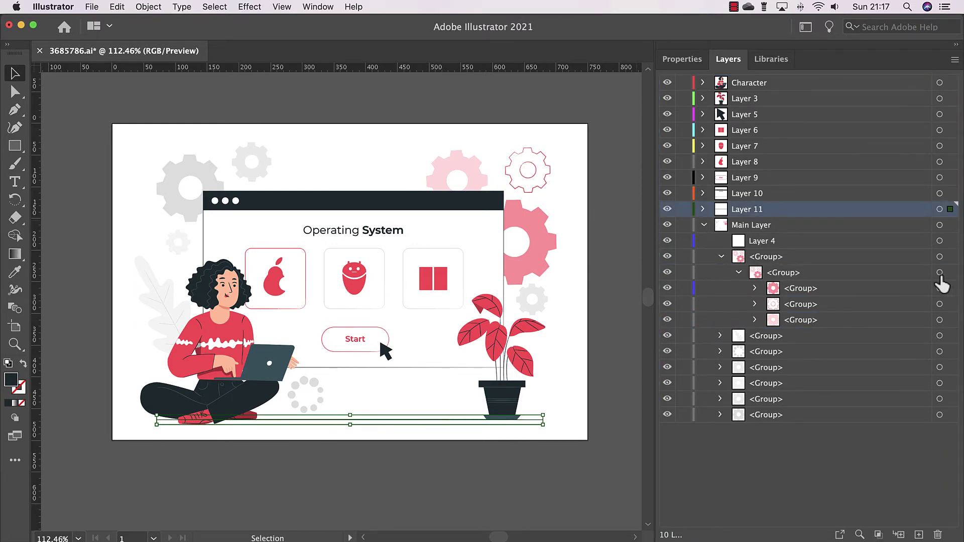
{"action": "left_click", "coordinate": [939, 272]}
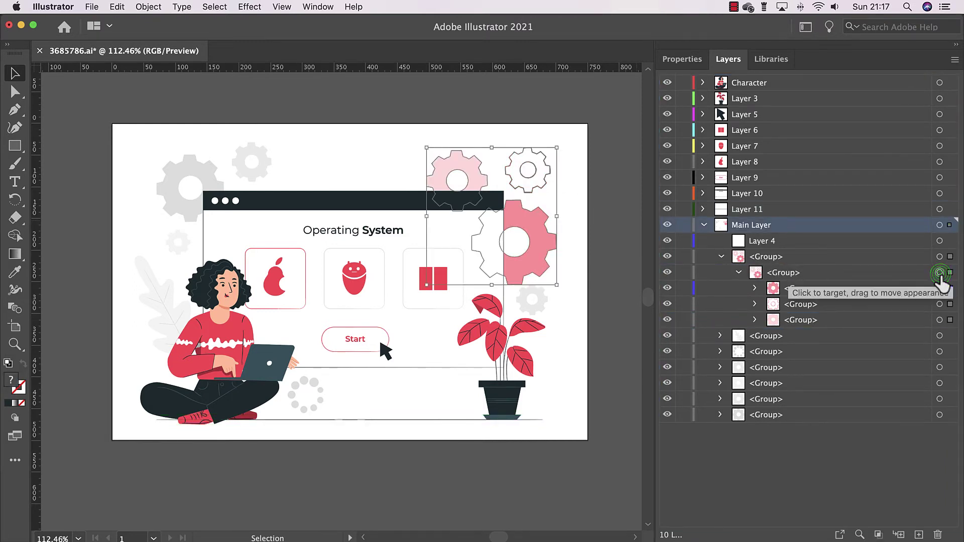
- Release the gear group to sequential layers and move Layers 13–15 above Main Layer
{"action": "left_click", "coordinate": [953, 59]}
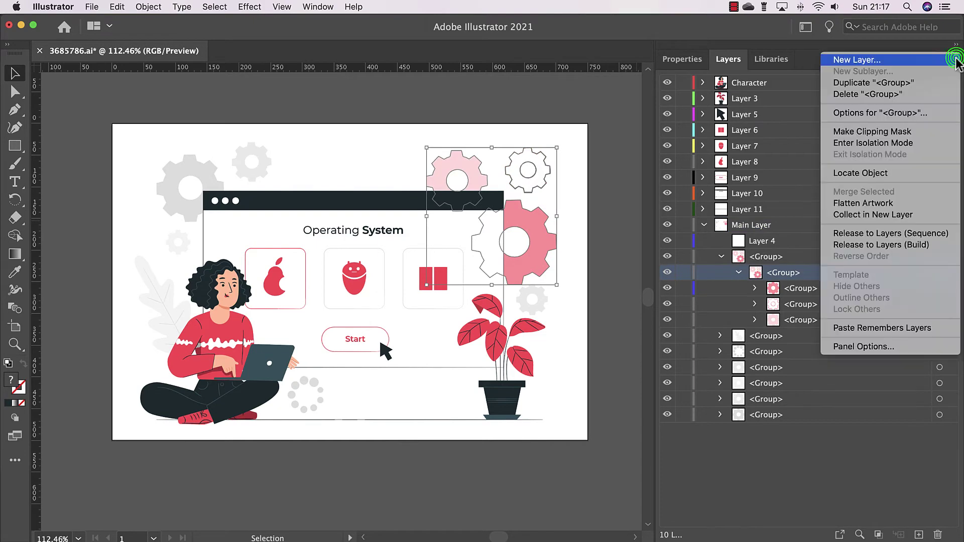
{"action": "left_click", "coordinate": [908, 236]}
{"action": "left_click", "coordinate": [816, 272]}
{"action": "left_click", "coordinate": [798, 307], "text": "shift"}
{"action": "left_click_drag", "start_coordinate": [793, 271], "coordinate": [786, 226]}
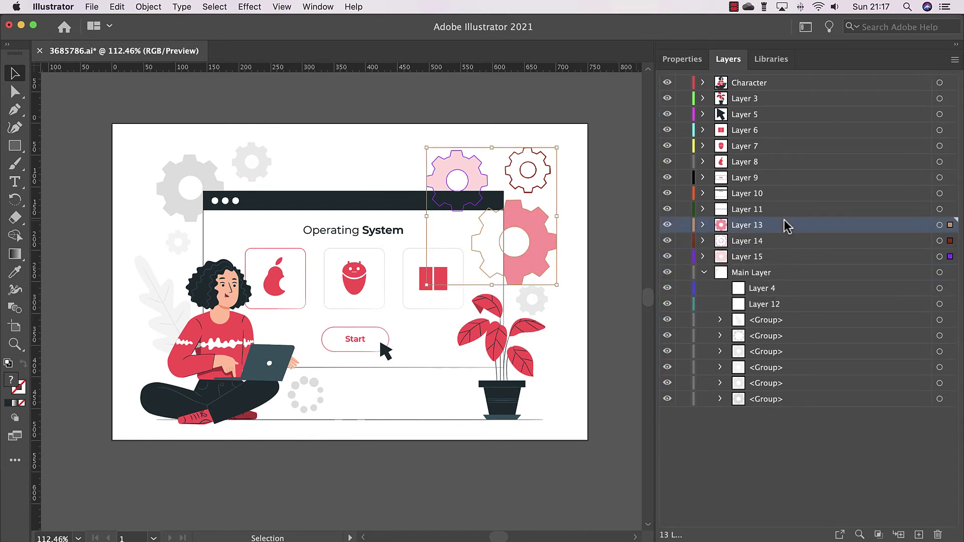
- Toggle visibility of Main Layer's six background groups to check them, then clear the selection
{"action": "left_click", "coordinate": [749, 275]}
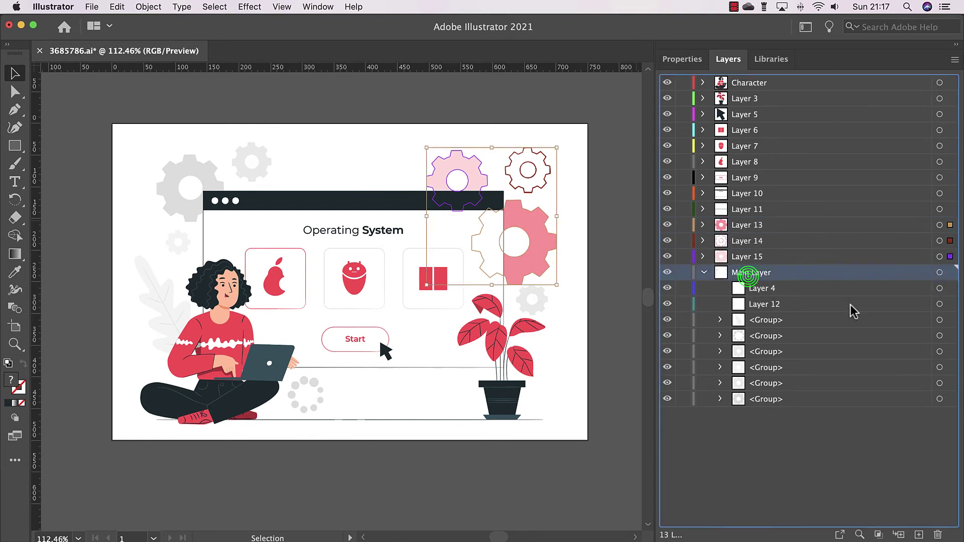
{"action": "left_click", "coordinate": [770, 321]}
{"action": "left_click_drag", "start_coordinate": [667, 321], "coordinate": [667, 410]}
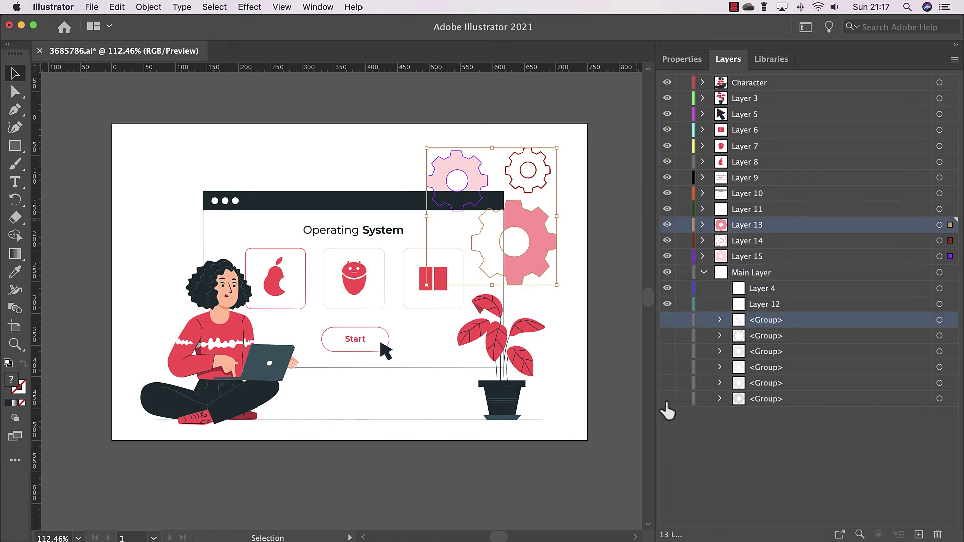
{"action": "left_click_drag", "start_coordinate": [667, 319], "coordinate": [667, 408]}
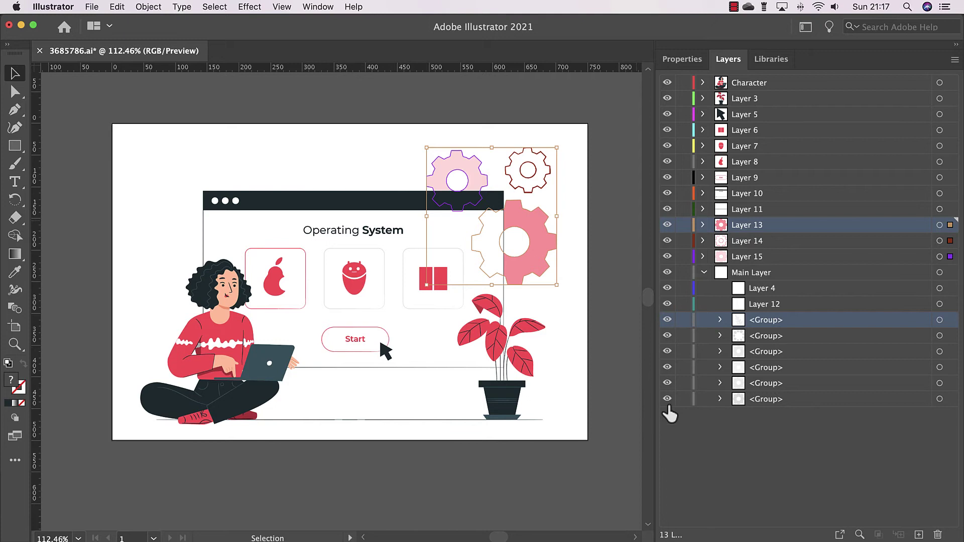
{"action": "left_click", "coordinate": [794, 414]}
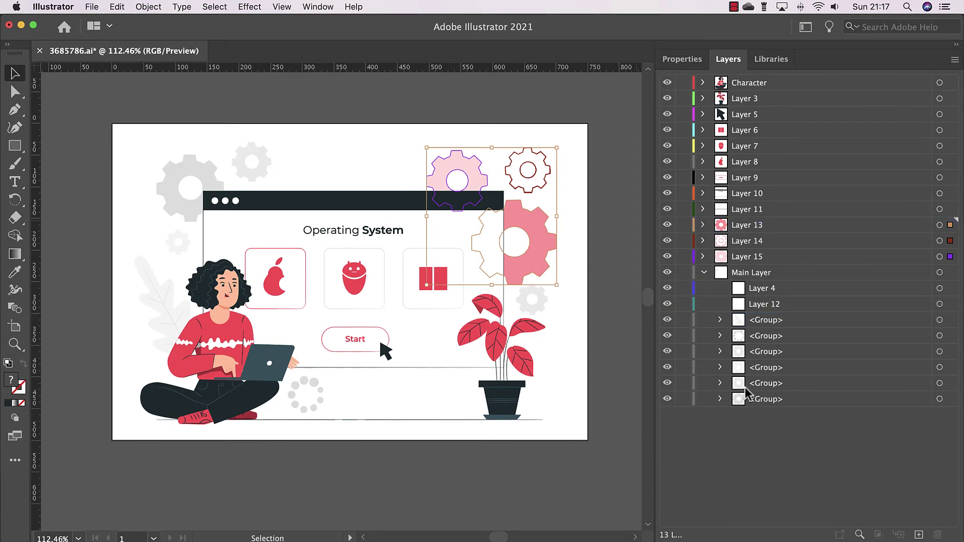
- Rename Main Layer to 'BackGround' and delete the empty Layer 4 and Layer 12
{"action": "left_click", "coordinate": [743, 273]}
{"action": "double_click", "coordinate": [766, 273]}
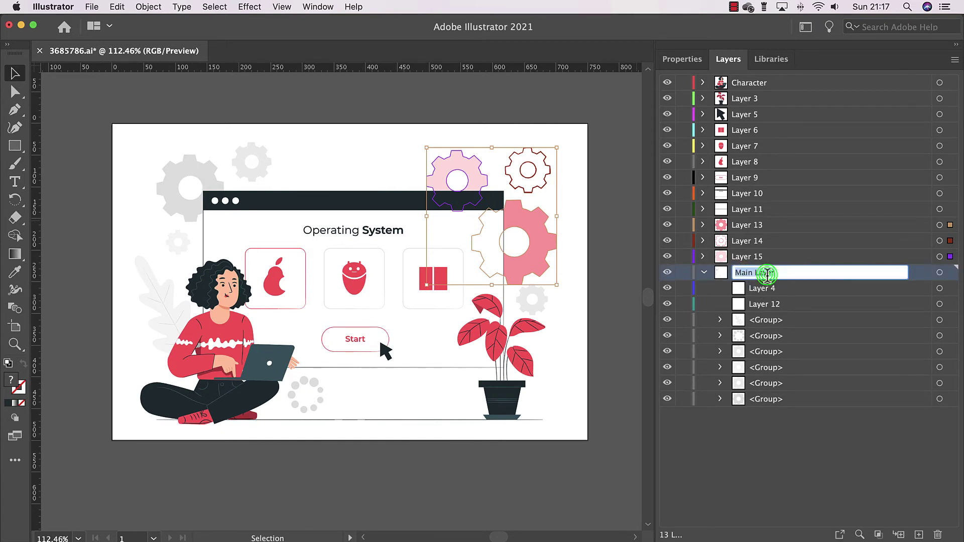
{"action": "type", "text": "BackGround"}
{"action": "key", "text": "Return"}
{"action": "left_click", "coordinate": [796, 288]}
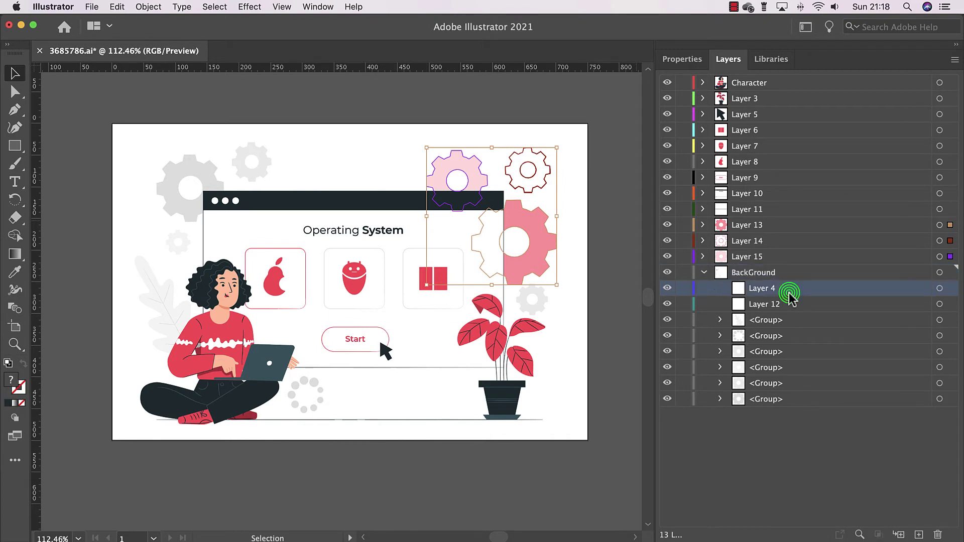
{"action": "left_click", "coordinate": [805, 303], "text": "shift"}
{"action": "left_click", "coordinate": [936, 535]}
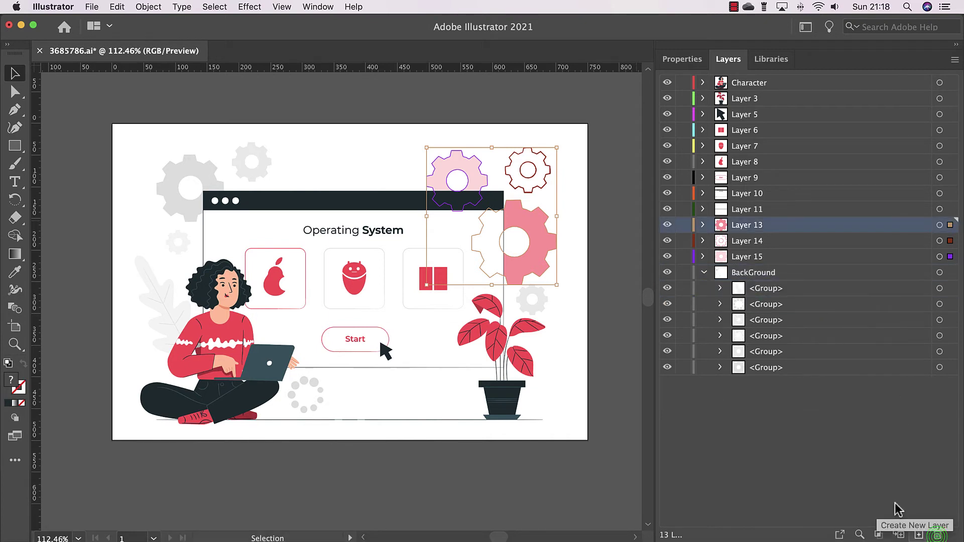
- Toggle the BackGround layer's visibility to check its artwork, then collapse it
{"action": "left_click", "coordinate": [783, 274]}
{"action": "left_click", "coordinate": [667, 272]}
{"action": "left_click", "coordinate": [667, 272]}
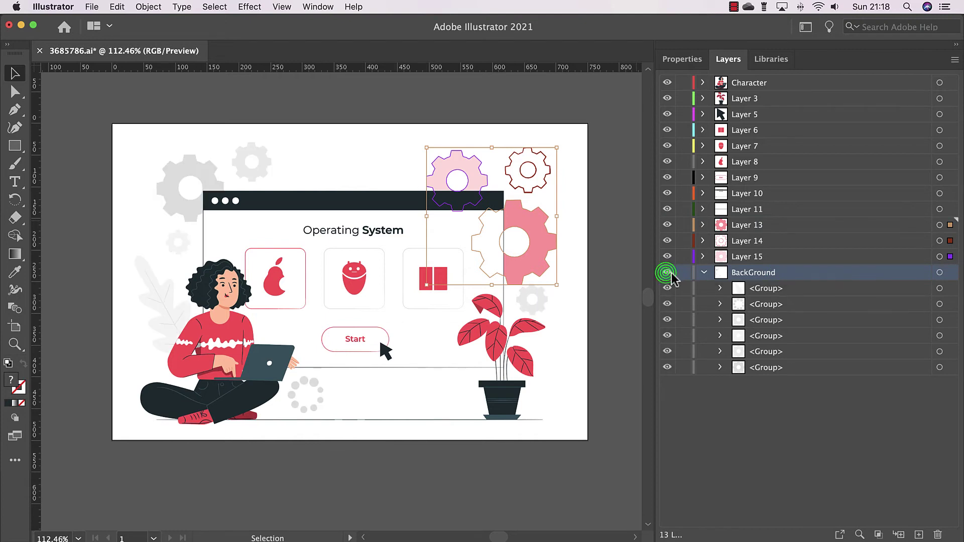
{"action": "left_click", "coordinate": [703, 274]}
{"action": "left_click", "coordinate": [783, 423]}
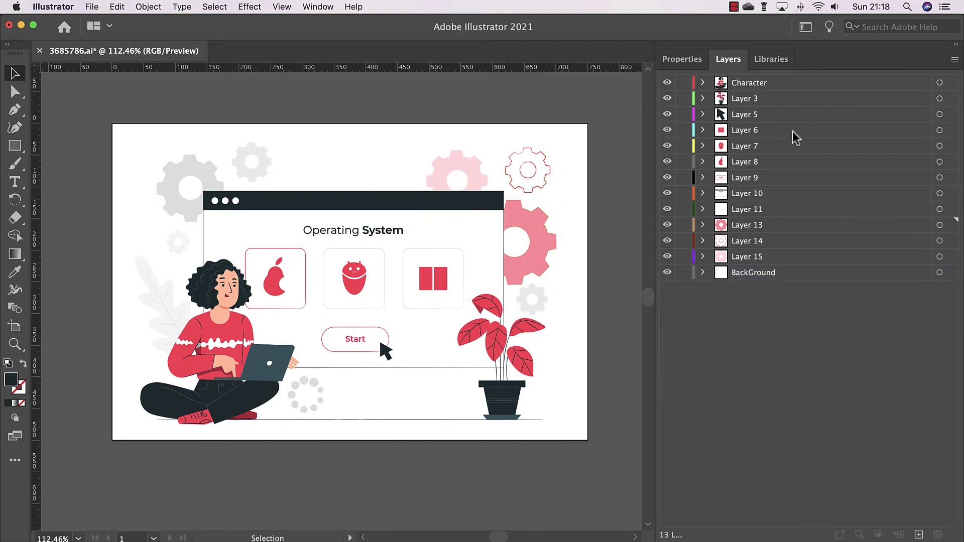
- Expand Layer 6 and hide the white frame behind the Windows icon
{"action": "left_click", "coordinate": [667, 130]}
{"action": "left_click", "coordinate": [667, 130]}
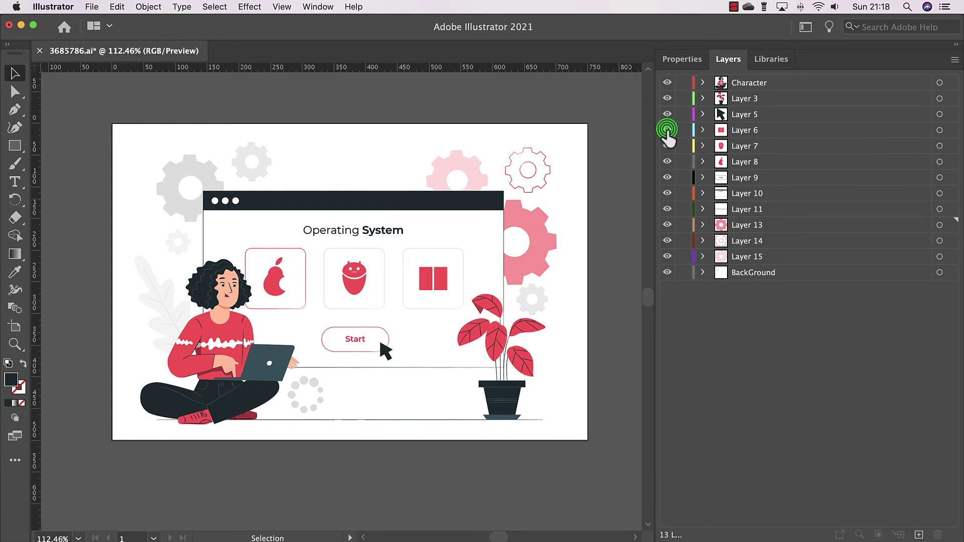
{"action": "left_click", "coordinate": [702, 130]}
{"action": "left_click", "coordinate": [722, 146]}
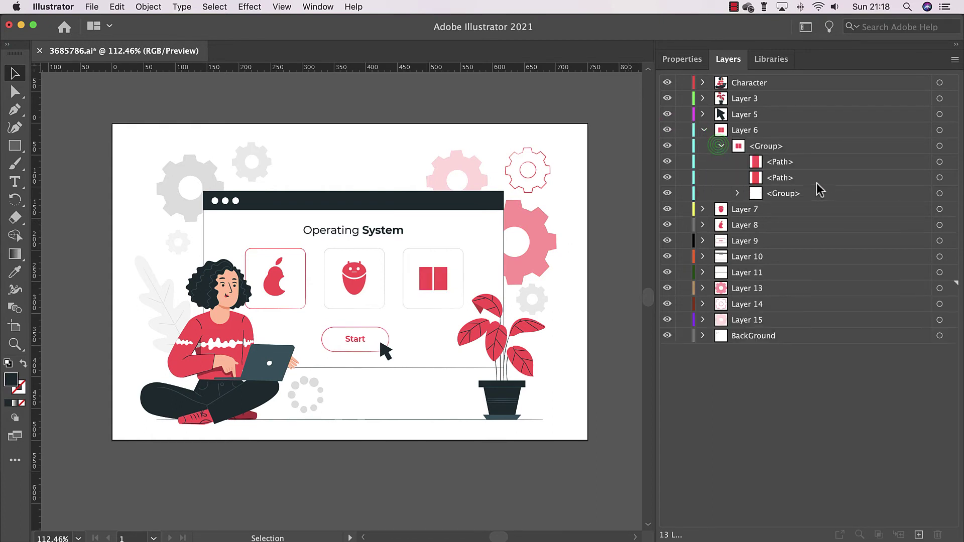
{"action": "left_click", "coordinate": [446, 255]}
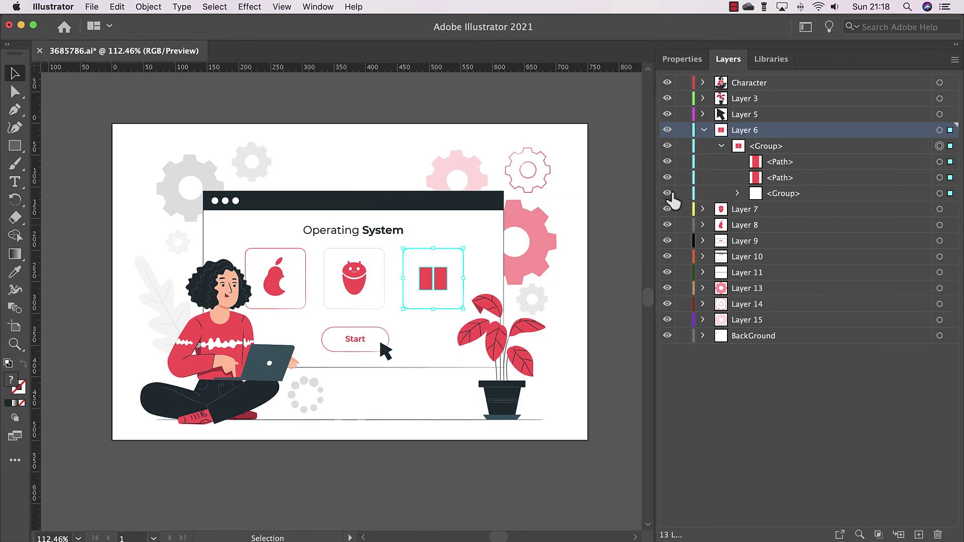
{"action": "left_click", "coordinate": [667, 193]}
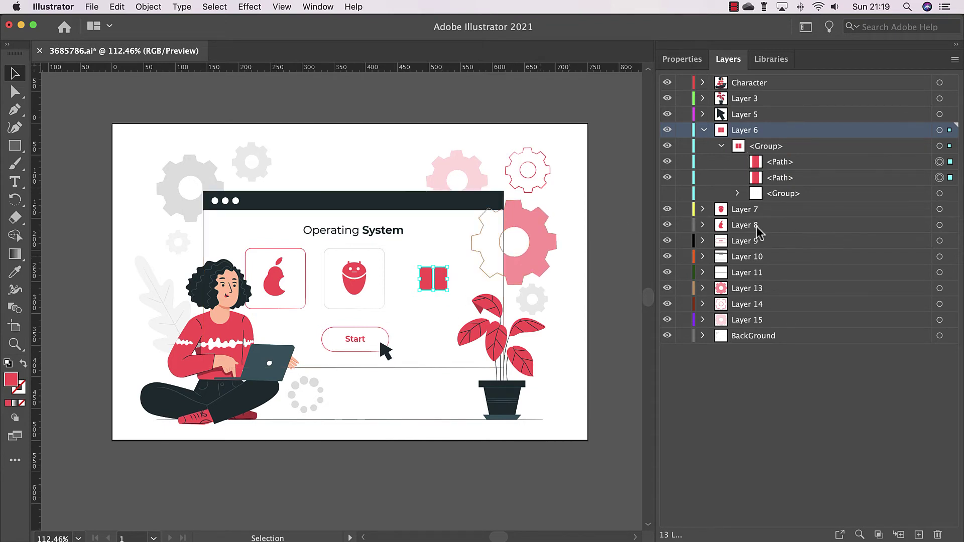
- Hide the Android icon's white frame in Layer 7, keeping the apple card's border in Layer 8 visible
{"action": "left_click", "coordinate": [702, 209]}
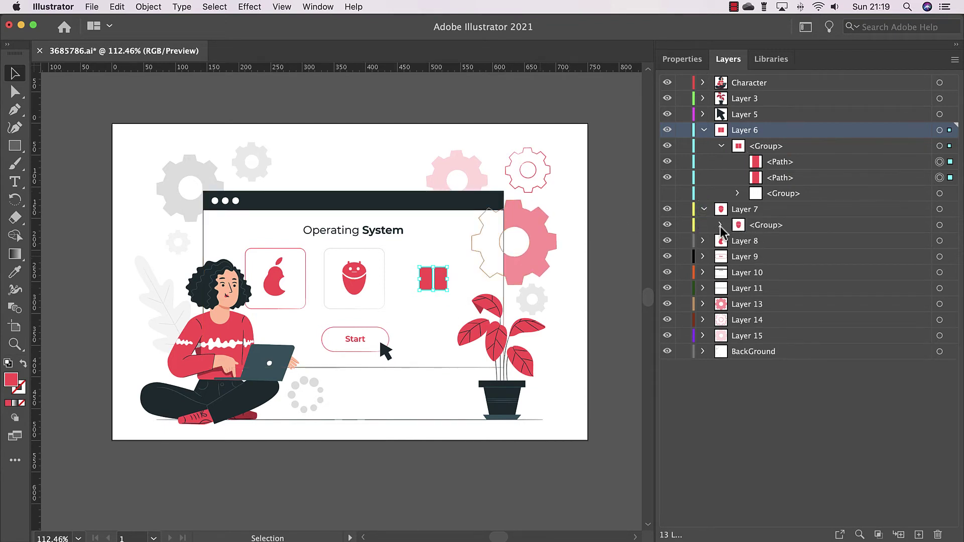
{"action": "left_click", "coordinate": [720, 226]}
{"action": "left_click", "coordinate": [667, 257]}
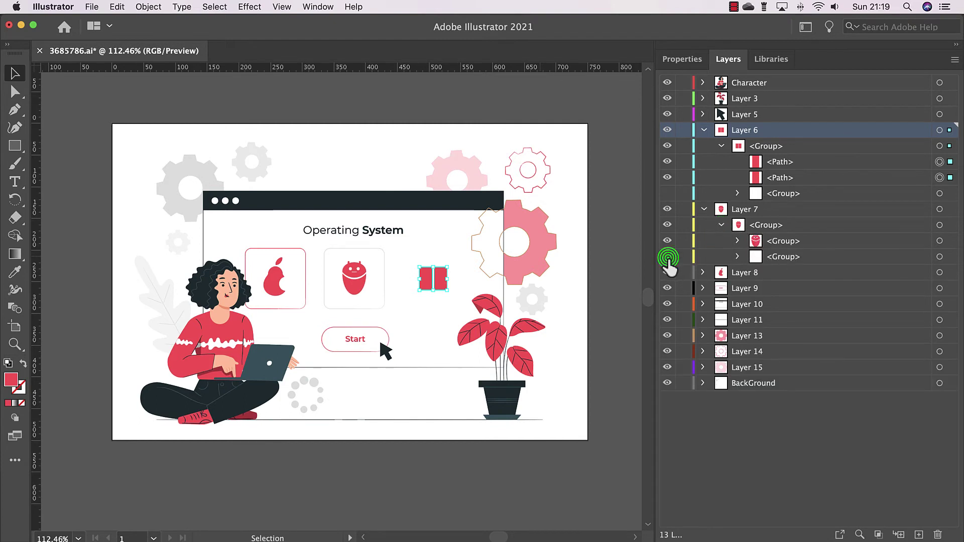
{"action": "left_click", "coordinate": [703, 273]}
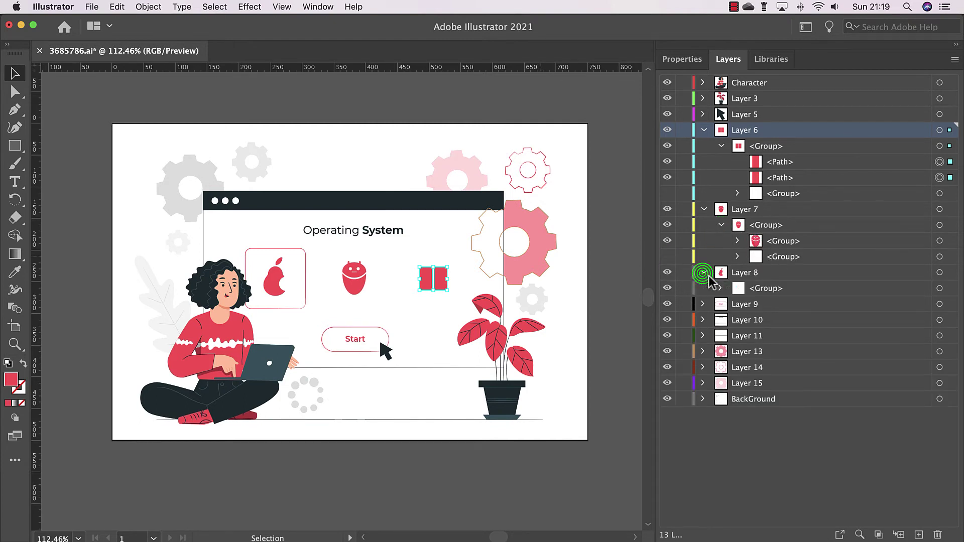
{"action": "left_click", "coordinate": [721, 288]}
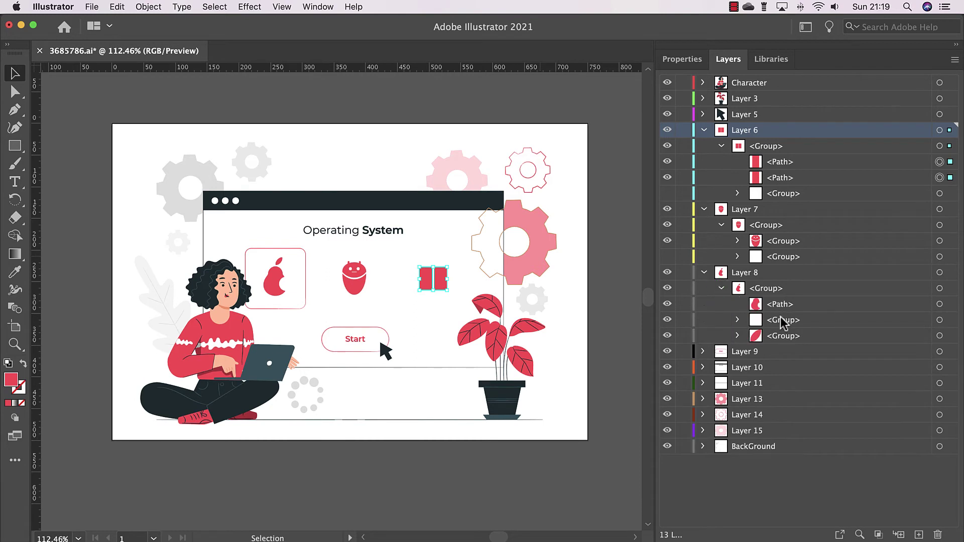
{"action": "left_click", "coordinate": [668, 319]}
{"action": "left_click", "coordinate": [668, 319]}
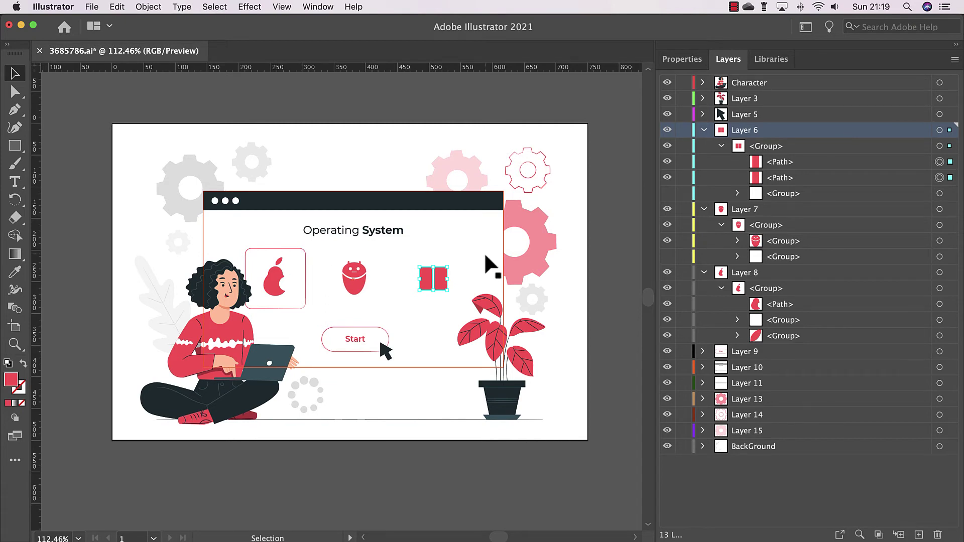
- Move the apple card frame into a new layer named Box, placed between Layer 5 and Layer 6
{"action": "left_click", "coordinate": [781, 316]}
{"action": "left_click", "coordinate": [939, 320]}
{"action": "left_click", "coordinate": [956, 61]}
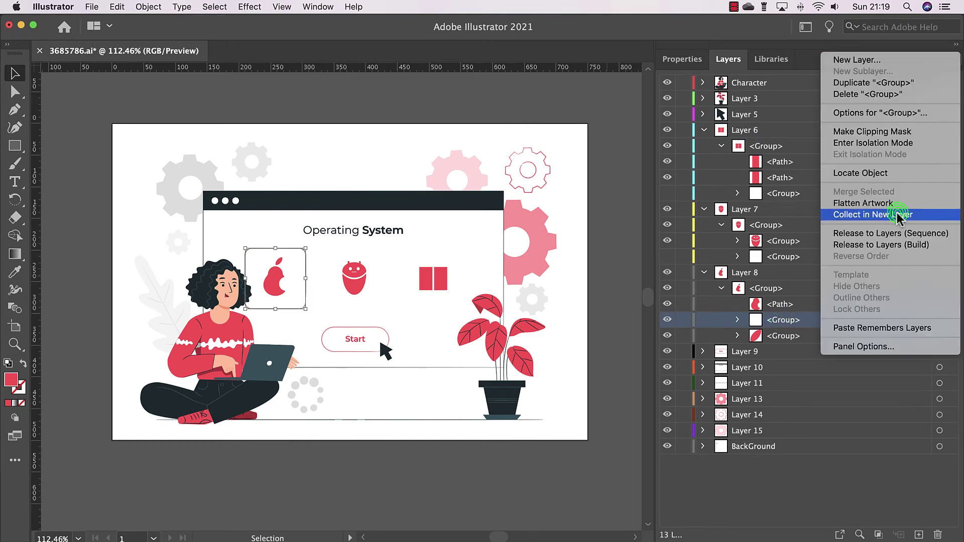
{"action": "left_click", "coordinate": [897, 215]}
{"action": "left_click_drag", "start_coordinate": [789, 296], "coordinate": [761, 130]}
{"action": "double_click", "coordinate": [744, 131]}
{"action": "type", "text": "Bo"}
{"action": "key", "text": "Return"}
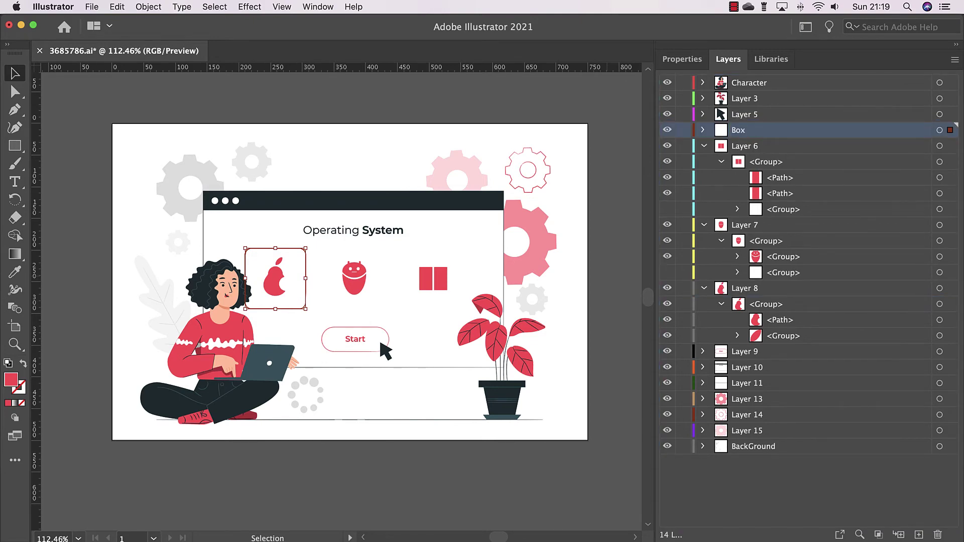
- Deselect the artwork and collapse the contents of Layers 6, 7 and 8
{"action": "left_click", "coordinate": [575, 479]}
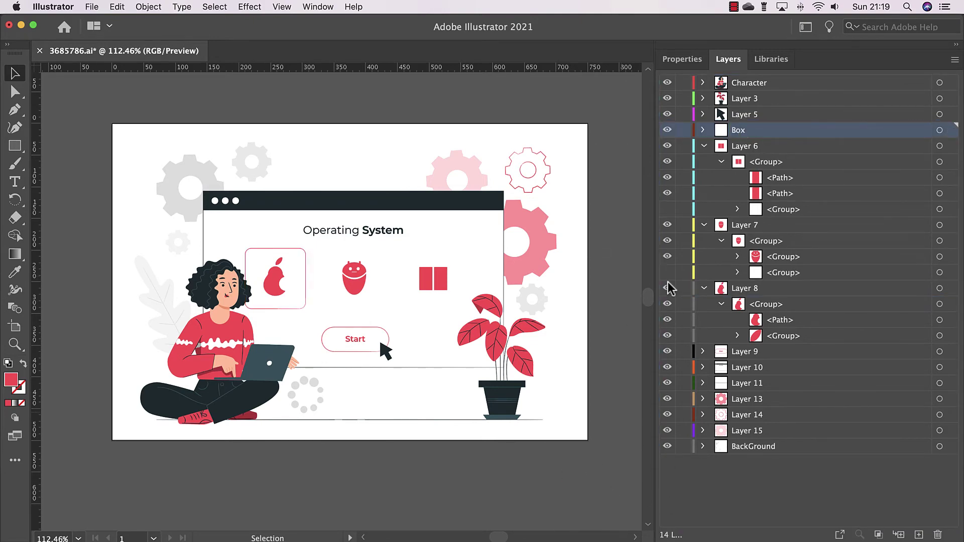
{"action": "left_click", "coordinate": [703, 146]}
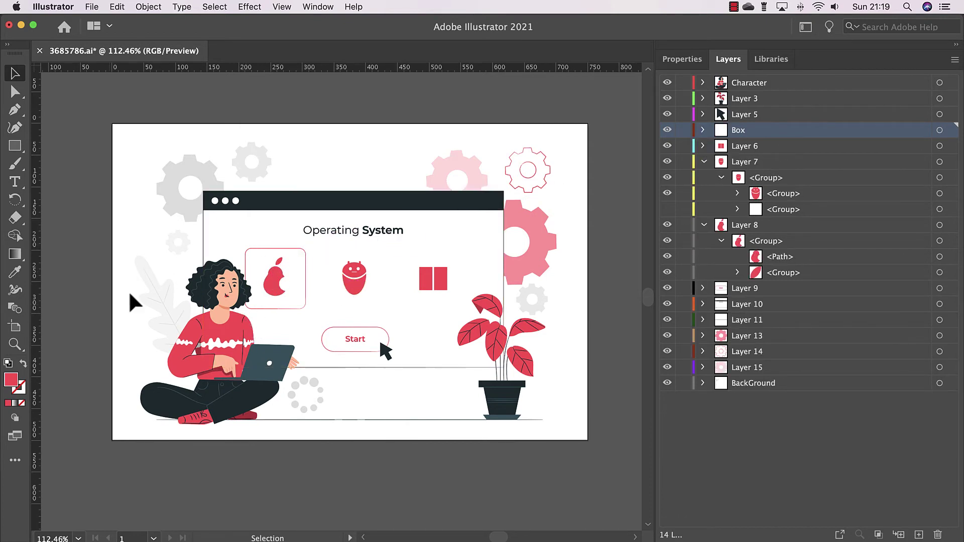
{"action": "left_click", "coordinate": [703, 162]}
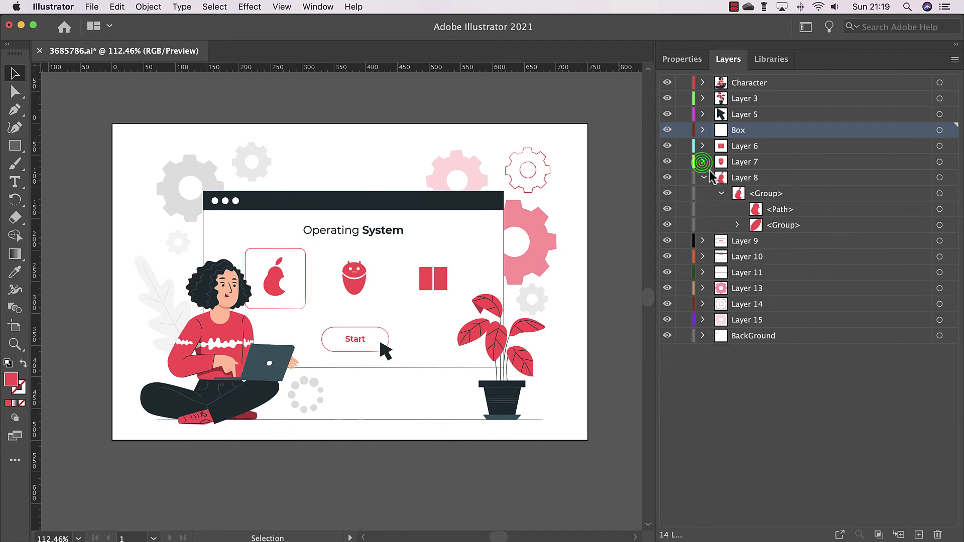
{"action": "left_click", "coordinate": [703, 178]}
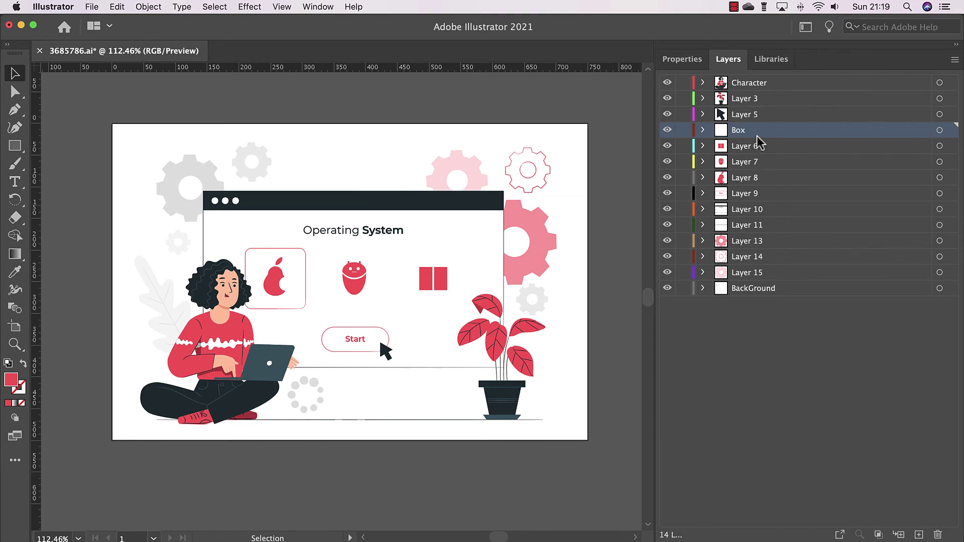
- Rename Layers 6–10 to Stop, Robot, Pear, start and Borad
{"action": "left_click", "coordinate": [742, 146]}
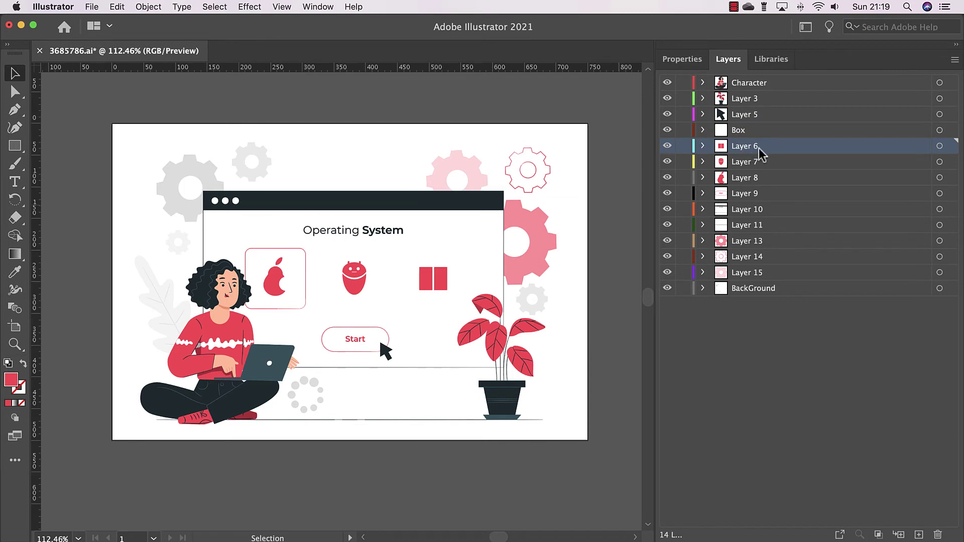
{"action": "double_click", "coordinate": [749, 147]}
{"action": "type", "text": "Stop"}
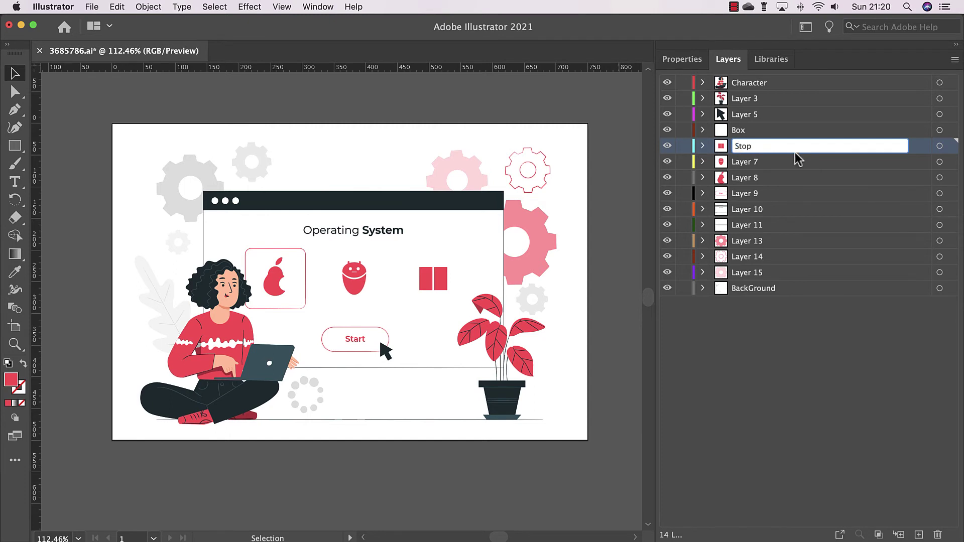
{"action": "double_click", "coordinate": [748, 163]}
{"action": "type", "text": "Robot"}
{"action": "double_click", "coordinate": [739, 178]}
{"action": "type", "text": "Pear"}
{"action": "double_click", "coordinate": [750, 193]}
{"action": "type", "text": "start"}
{"action": "double_click", "coordinate": [757, 209]}
{"action": "type", "text": "Borad"}
- Rename the remaining layers to Floor, Gear 1, Gear 2, Gear 3, Arrow (Layer 5) and Plant (Layer 3)
{"action": "double_click", "coordinate": [747, 225]}
{"action": "type", "text": "Floor"}
{"action": "double_click", "coordinate": [747, 240]}
{"action": "type", "text": "Gear 1"}
{"action": "double_click", "coordinate": [747, 256]}
{"action": "type", "text": "Gear 2"}
{"action": "double_click", "coordinate": [746, 272]}
{"action": "type", "text": "Gear 3"}
{"action": "double_click", "coordinate": [747, 115]}
{"action": "type", "text": "Arrow"}
{"action": "double_click", "coordinate": [744, 99]}
{"action": "type", "text": "Plant"}
{"action": "left_click", "coordinate": [909, 99]}
{"action": "left_click", "coordinate": [742, 382]}
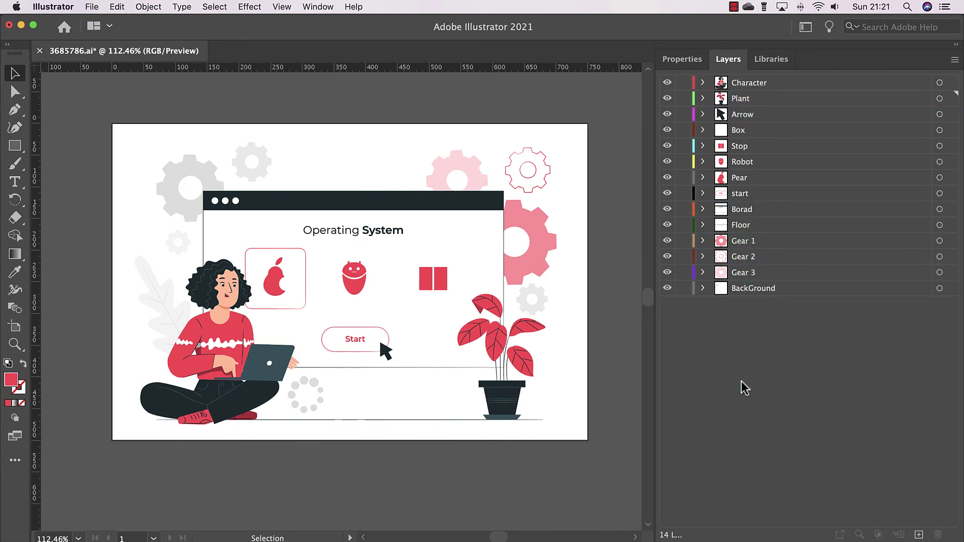
- Save a copy as Operating-1.ai in Adobe Illustrator (ai) format with Illustrator 2020 compatibility
{"action": "left_click", "coordinate": [92, 6]}
{"action": "left_click", "coordinate": [124, 109]}
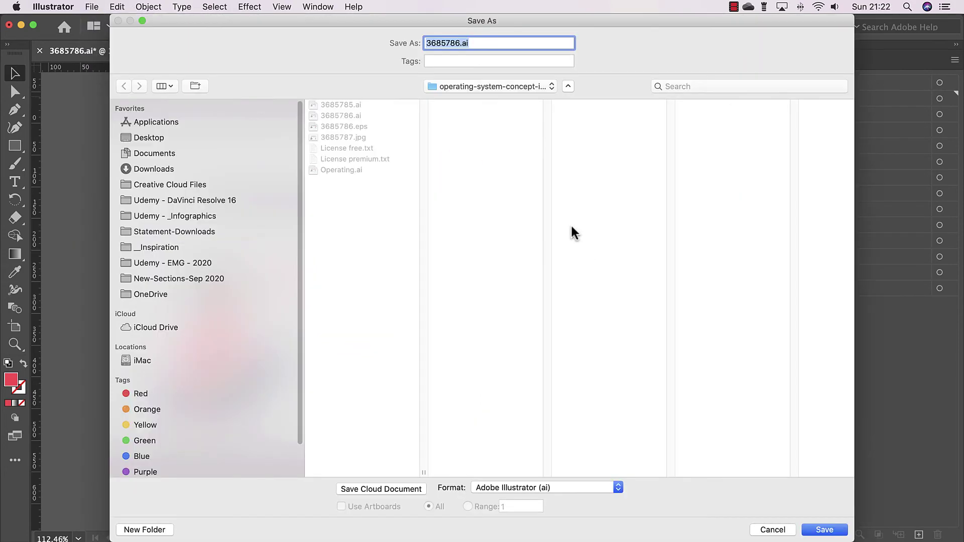
{"action": "left_click", "coordinate": [358, 169]}
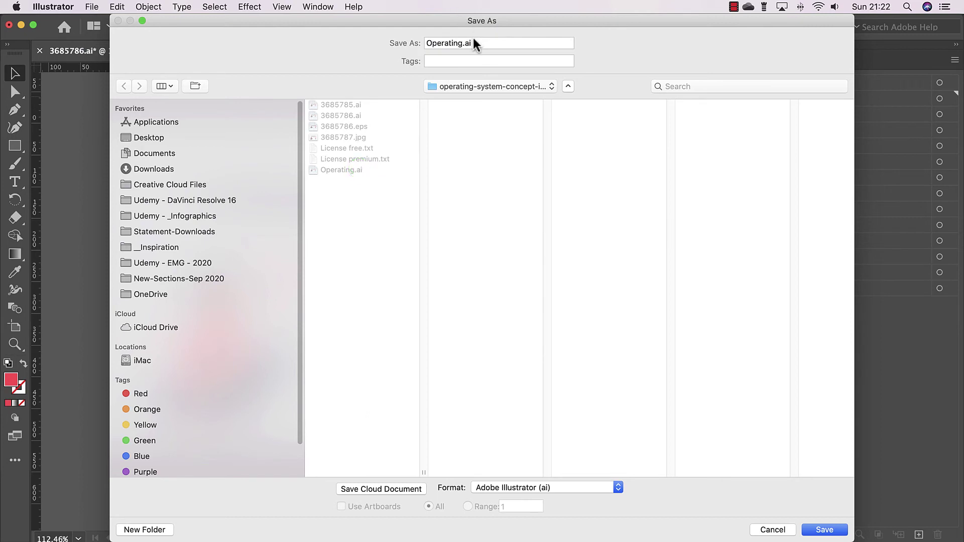
{"action": "left_click_drag", "start_coordinate": [462, 42], "coordinate": [485, 40]}
{"action": "type", "text": "-1"}
{"action": "left_click", "coordinate": [531, 488]}
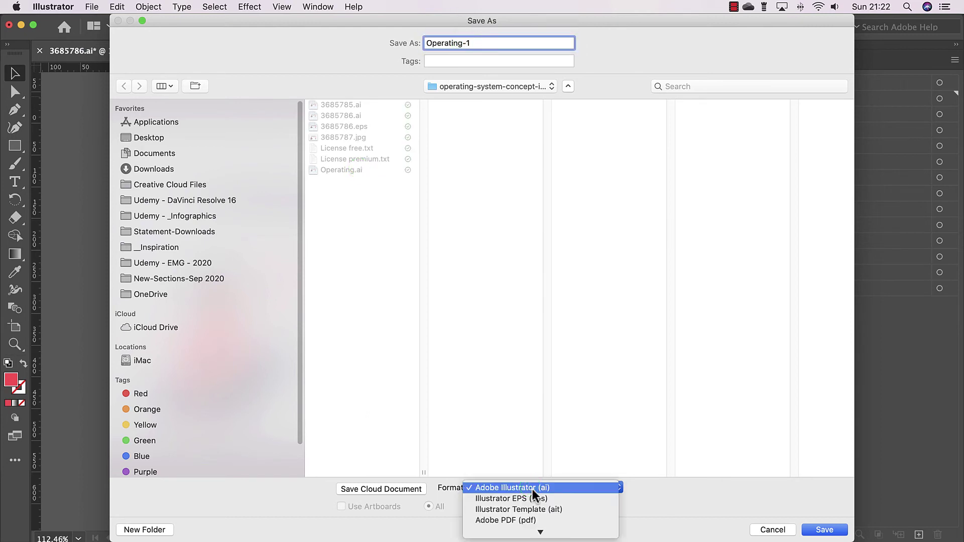
{"action": "left_click", "coordinate": [530, 489]}
{"action": "left_click", "coordinate": [819, 530]}
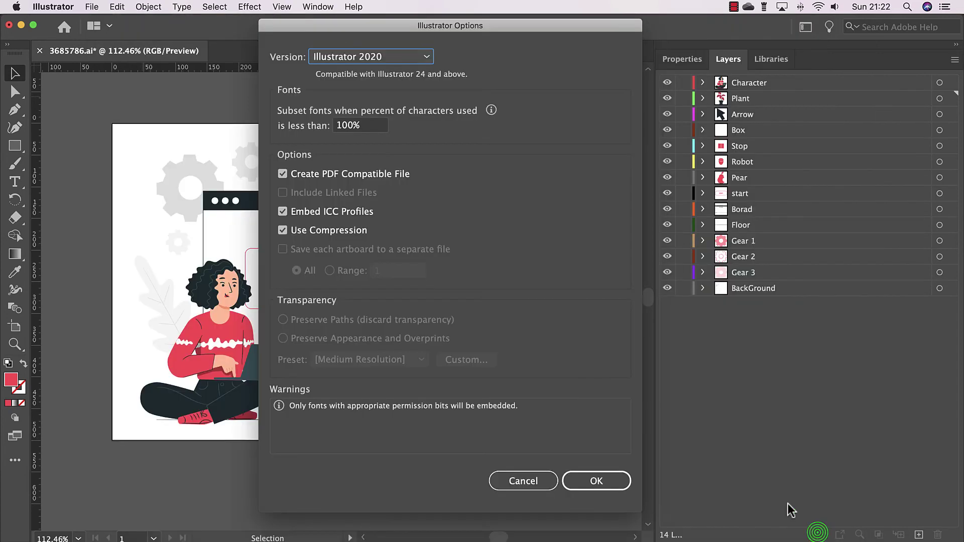
{"action": "left_click", "coordinate": [340, 56]}
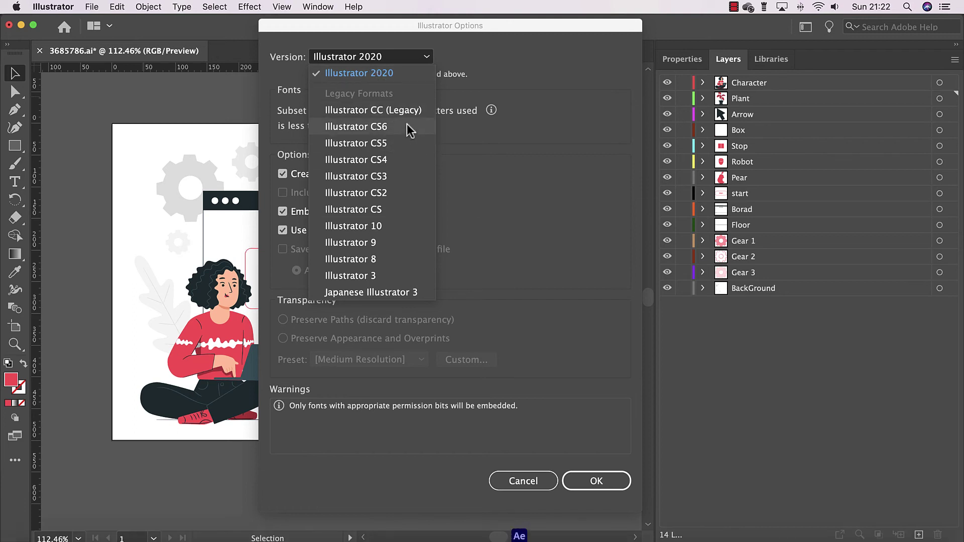
{"action": "left_click", "coordinate": [387, 75]}
{"action": "left_click", "coordinate": [610, 486]}
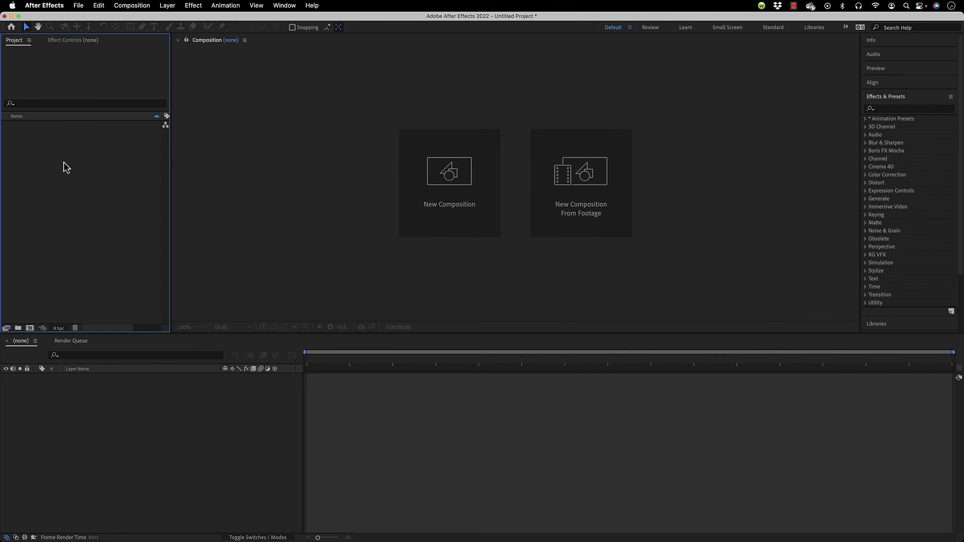
- Import Operating-1.ai as Composition - Retain Layer Sizes, leaving the sequence option off
{"action": "right_click", "coordinate": [64, 162]}
{"action": "mouse_move", "coordinate": [81, 215]}
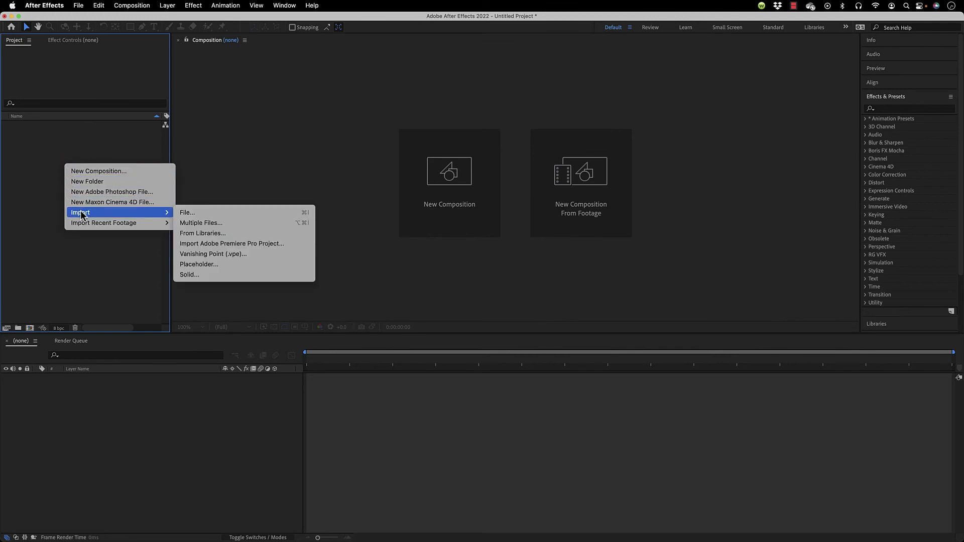
{"action": "left_click", "coordinate": [210, 213]}
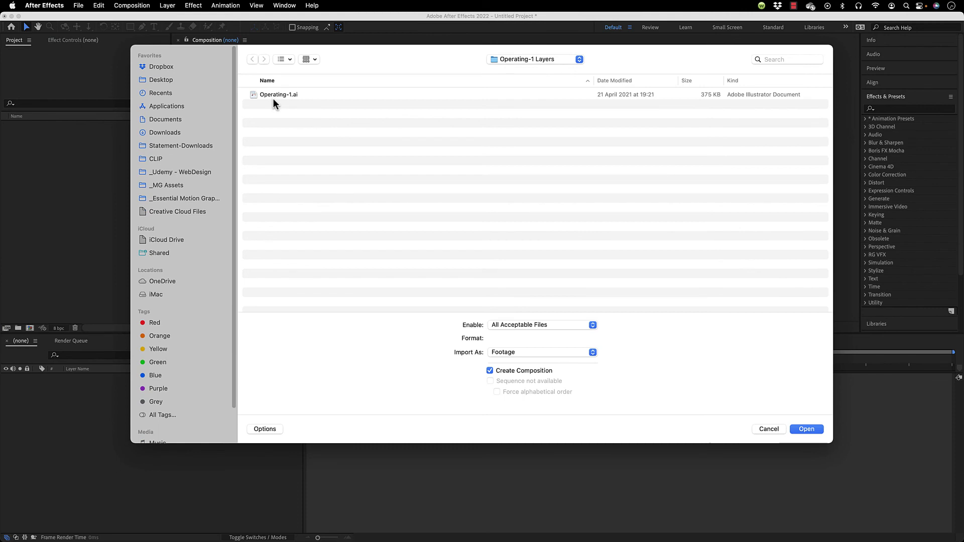
{"action": "left_click", "coordinate": [274, 96]}
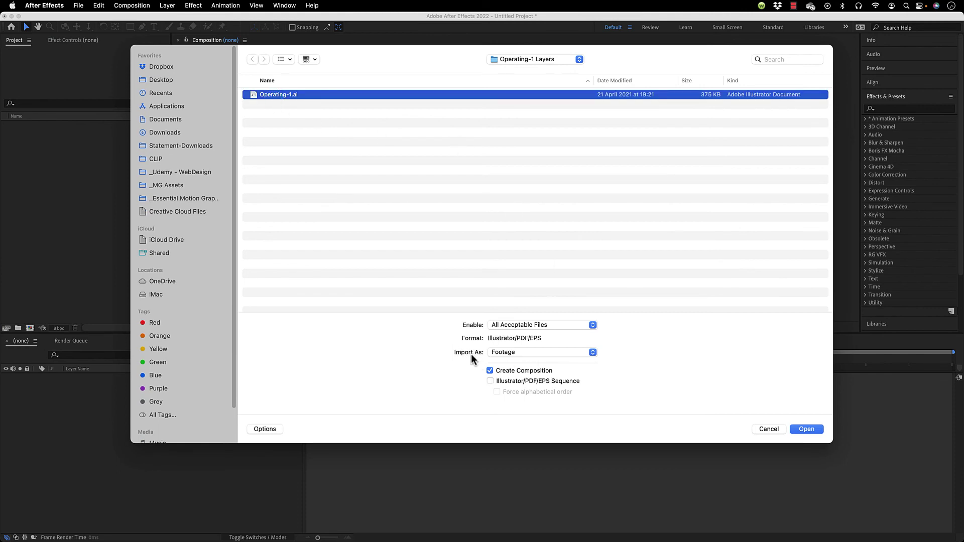
{"action": "left_click", "coordinate": [507, 352]}
{"action": "left_click", "coordinate": [521, 365]}
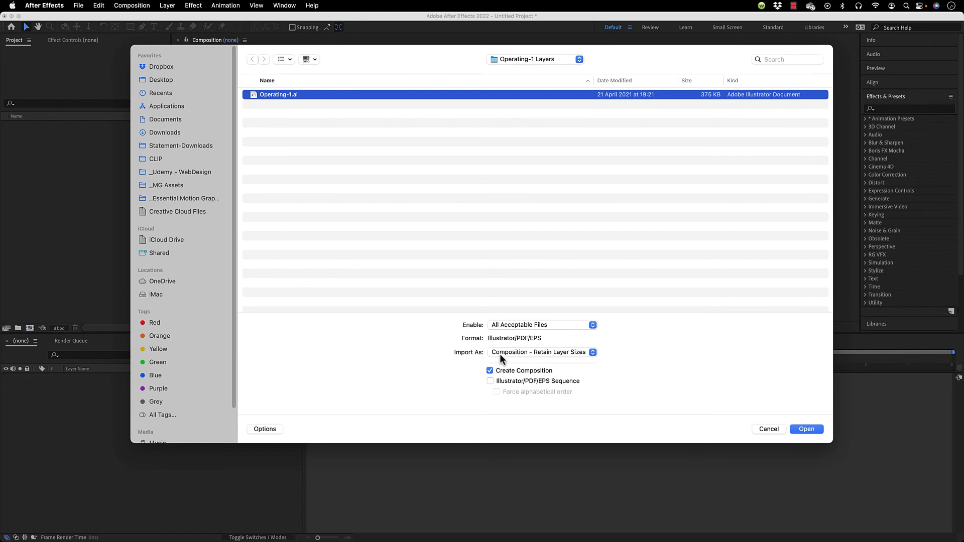
{"action": "left_click", "coordinate": [561, 358]}
{"action": "left_click", "coordinate": [560, 362]}
{"action": "left_click", "coordinate": [537, 354]}
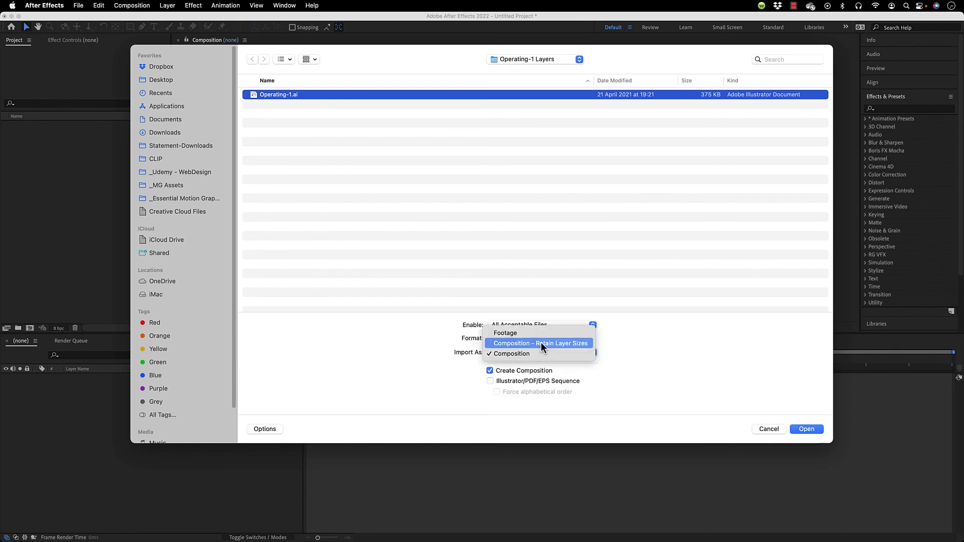
{"action": "left_click", "coordinate": [544, 346]}
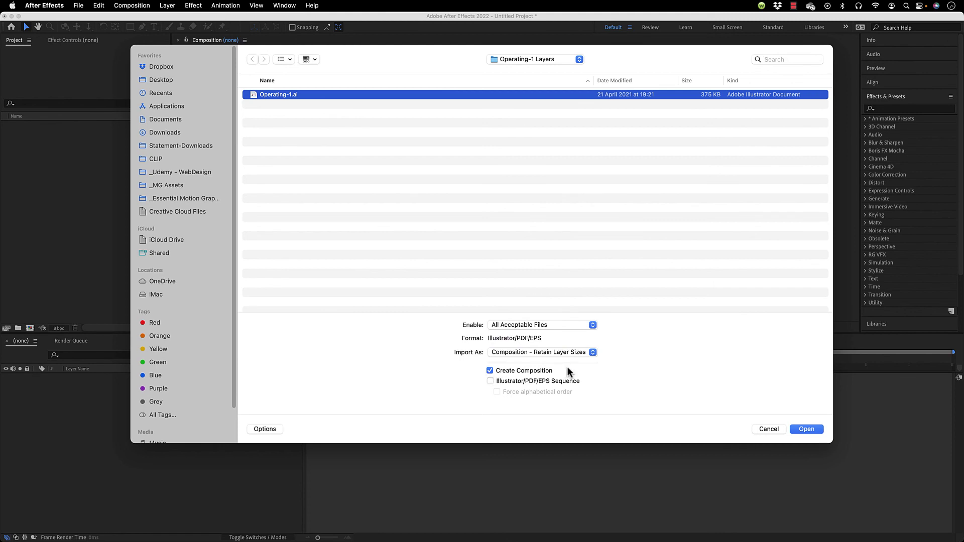
{"action": "left_click", "coordinate": [489, 383]}
{"action": "left_click", "coordinate": [489, 382]}
- Finish the import and open the Operating-1 composition with its 14 layers in the timeline
{"action": "left_click", "coordinate": [806, 429]}
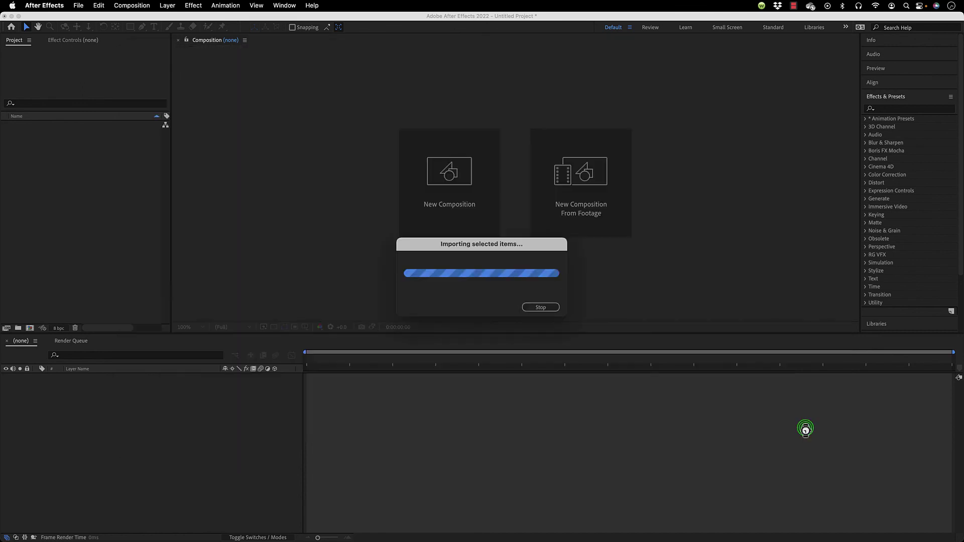
{"action": "double_click", "coordinate": [36, 127]}
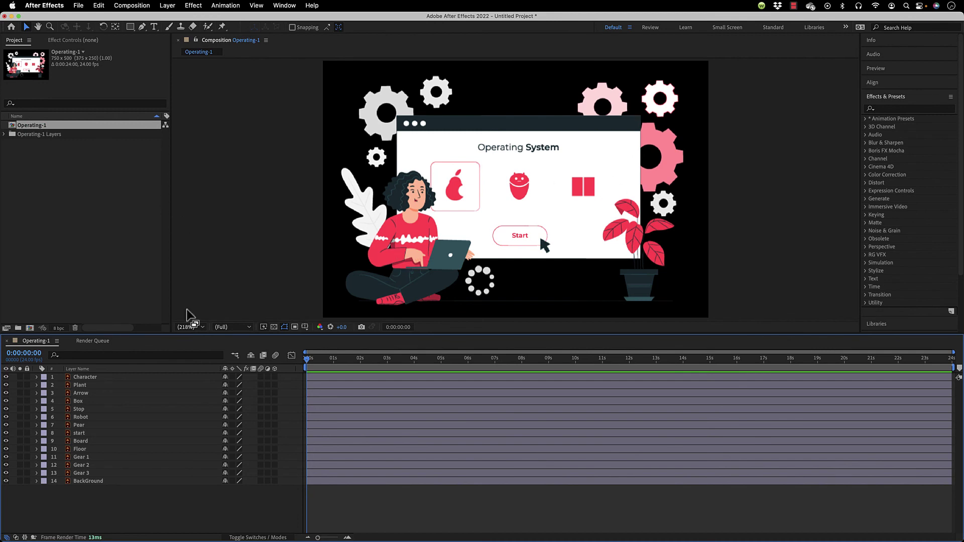
{"action": "left_click_drag", "start_coordinate": [98, 502], "coordinate": [134, 378]}
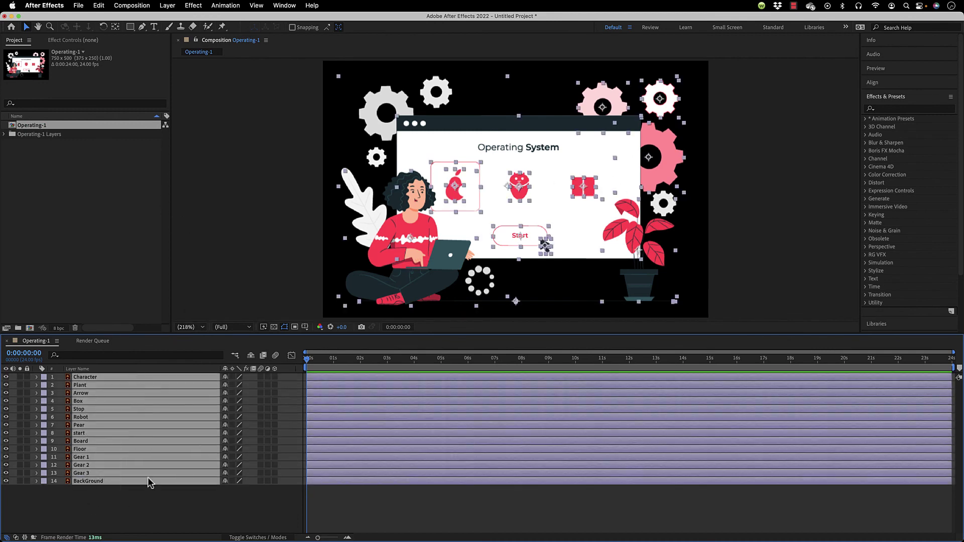
{"action": "left_click", "coordinate": [146, 499]}
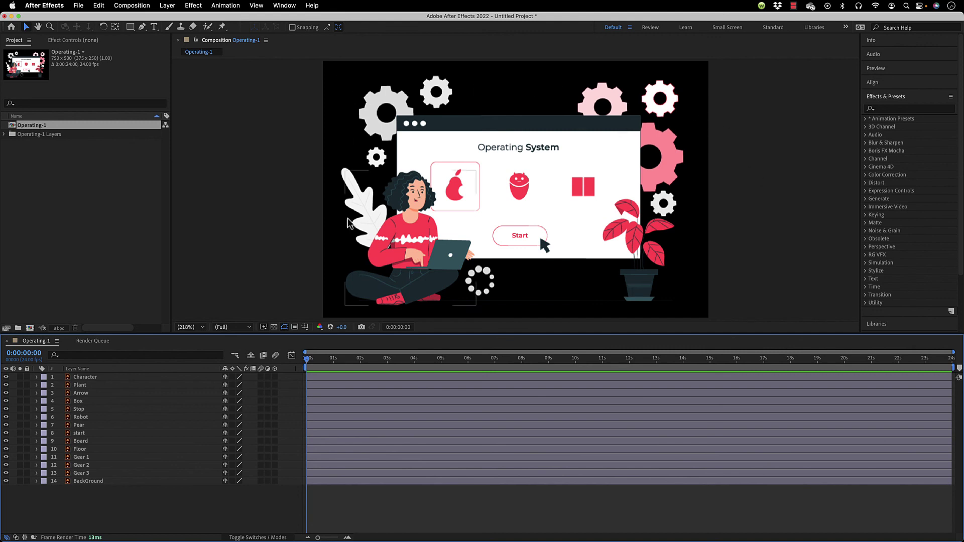
- Toggle the BackGround layer's visibility off and on twice to check it
{"action": "left_click", "coordinate": [6, 480]}
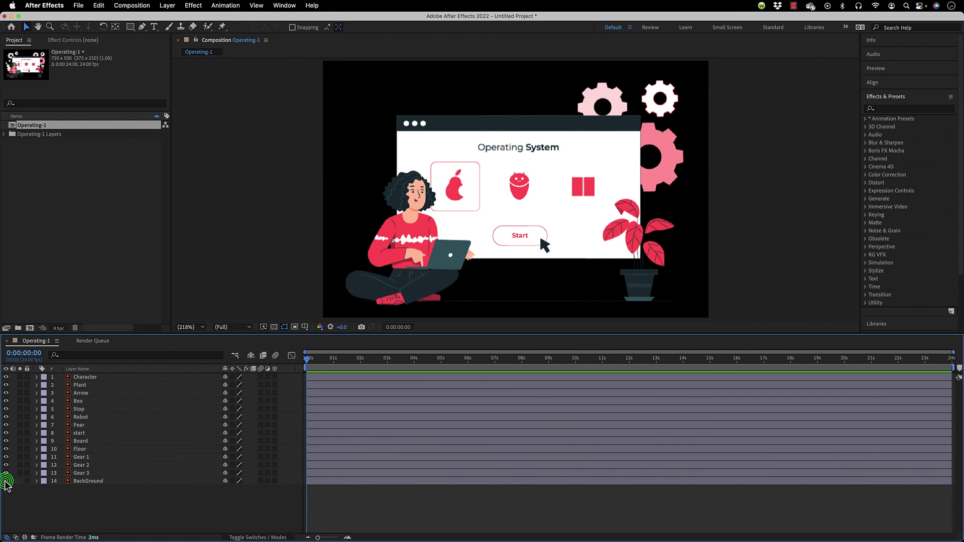
{"action": "left_click", "coordinate": [6, 480]}
{"action": "left_click", "coordinate": [6, 481]}
{"action": "left_click", "coordinate": [6, 480]}
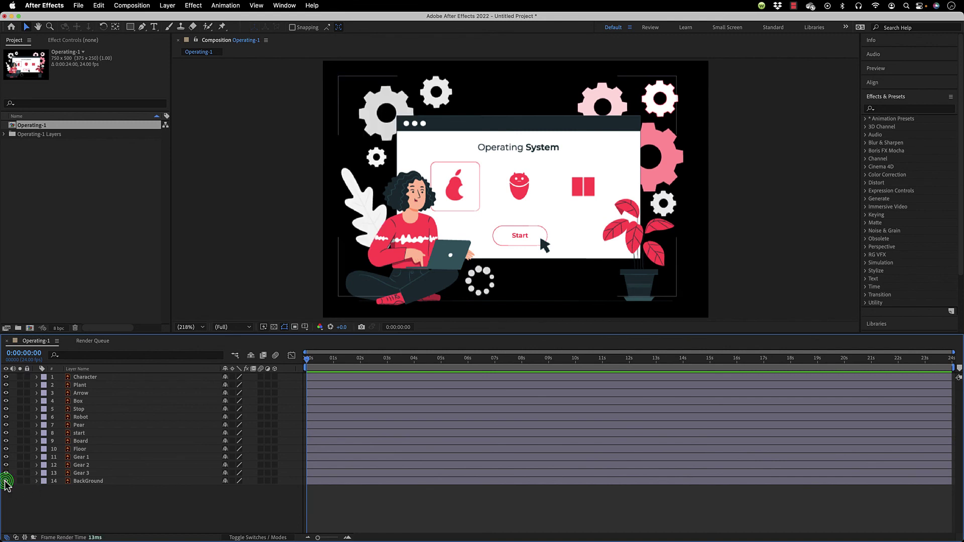
- Add a Deep Royal Blue Solid 1 layer at the bottom of the stack, then select the Pear and Board layers
{"action": "right_click", "coordinate": [106, 504]}
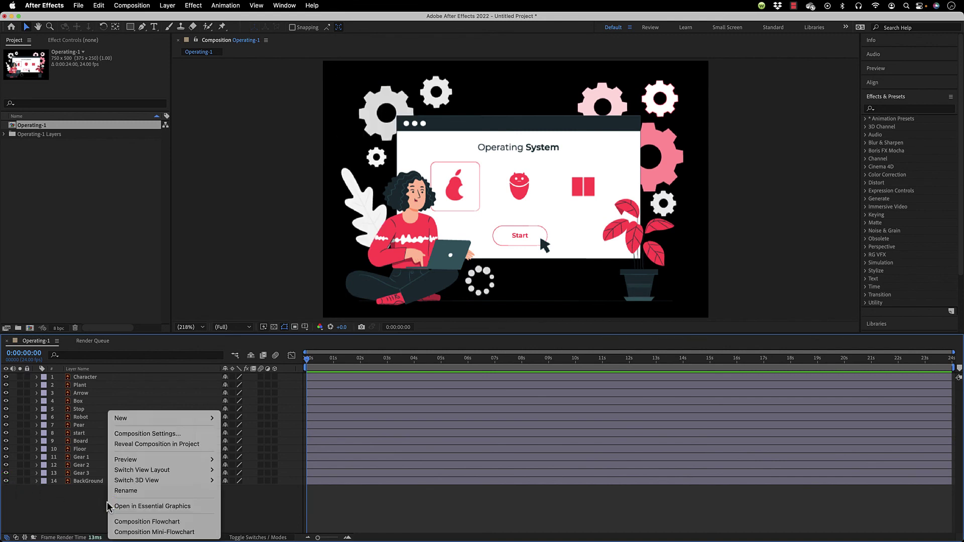
{"action": "mouse_move", "coordinate": [178, 424]}
{"action": "left_click", "coordinate": [269, 445]}
{"action": "left_click", "coordinate": [560, 366]}
{"action": "left_click_drag", "start_coordinate": [130, 380], "coordinate": [134, 506]}
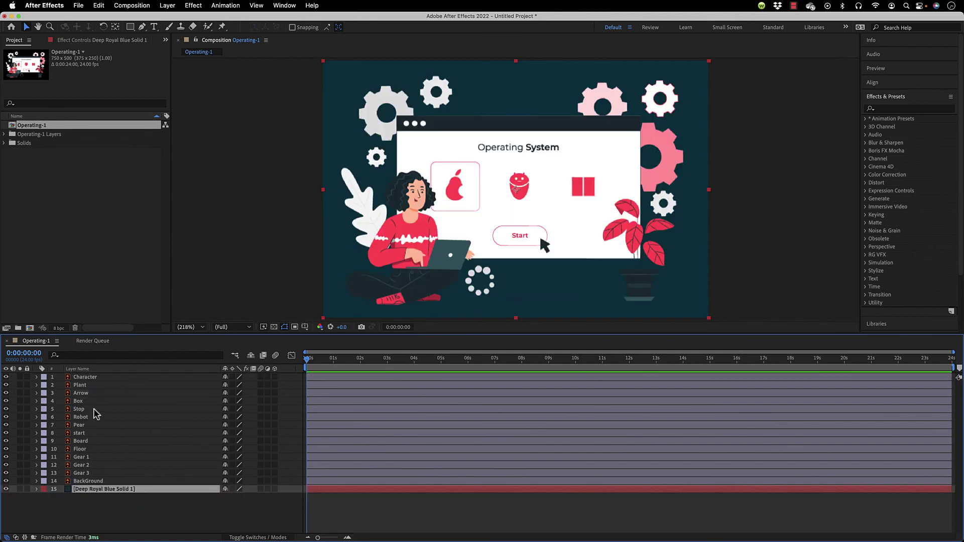
{"action": "left_click", "coordinate": [86, 424]}
{"action": "left_click", "coordinate": [111, 440]}
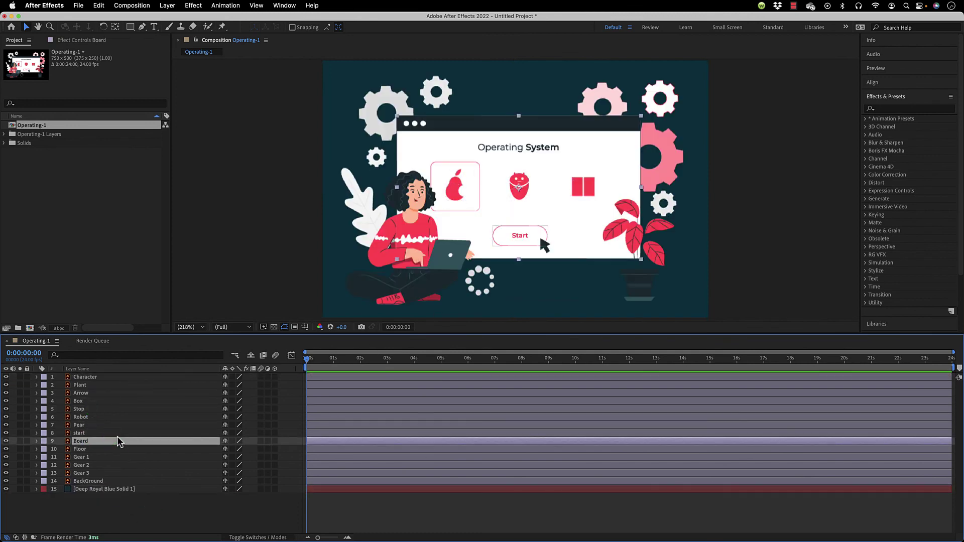